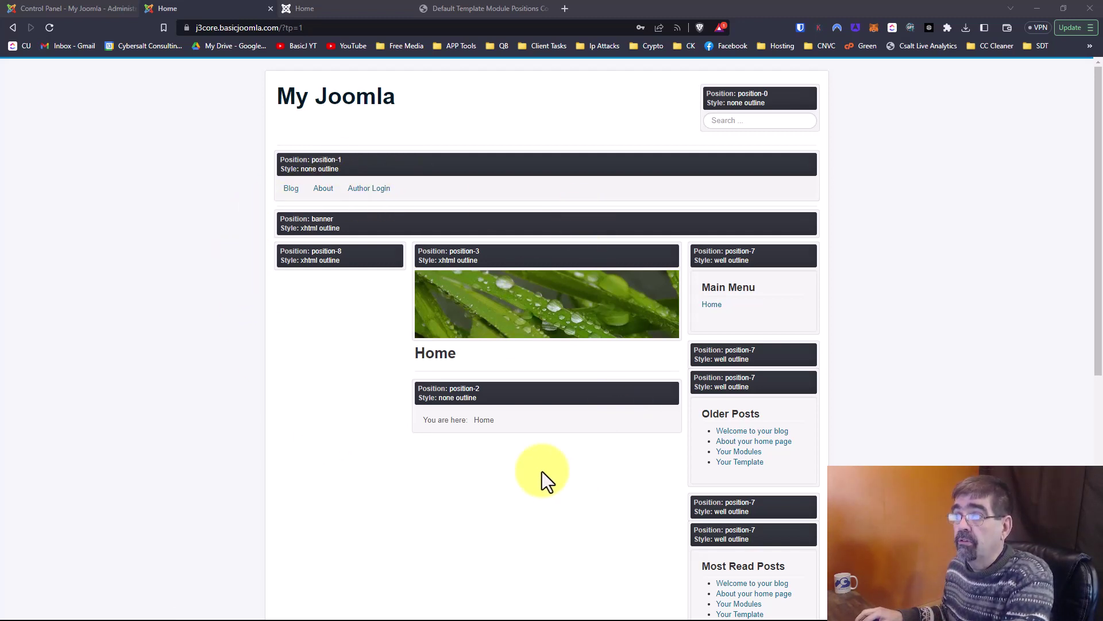
Compare the Joomla 3 and Joomla 4 front ends, finishing on the Cassiopeia ?tp=1 position preview.
left_click(327, 8)
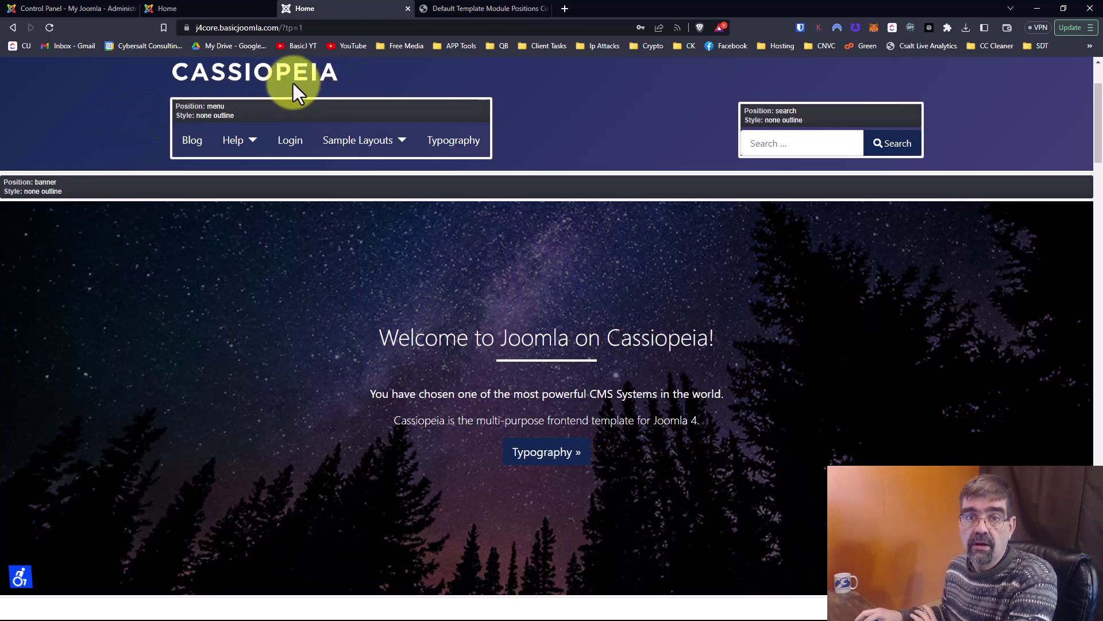
left_click(190, 8)
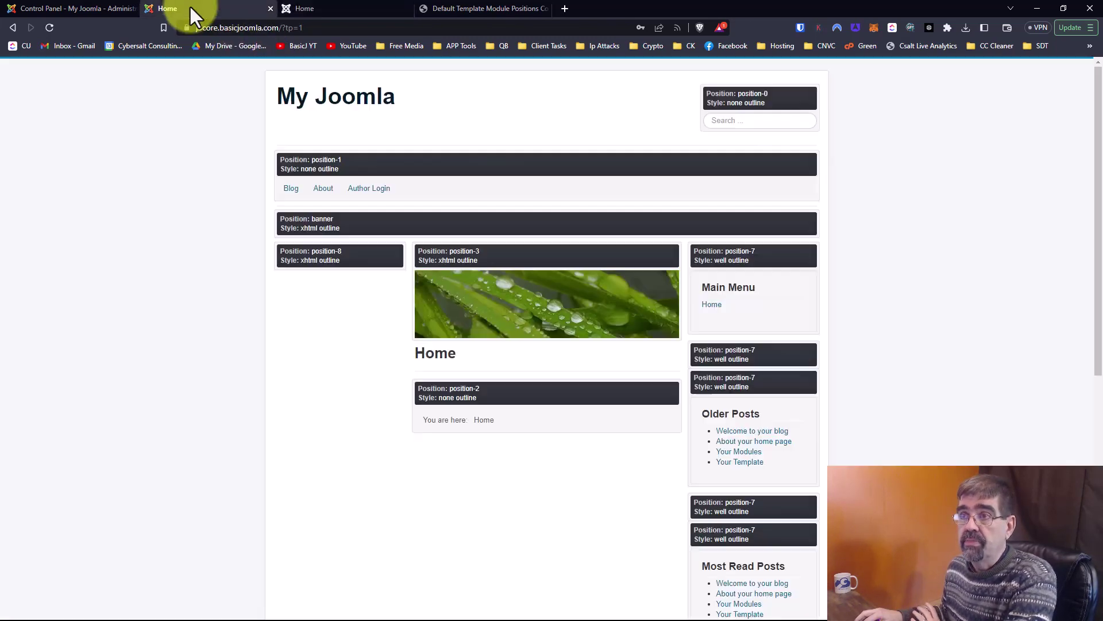
left_click(319, 10)
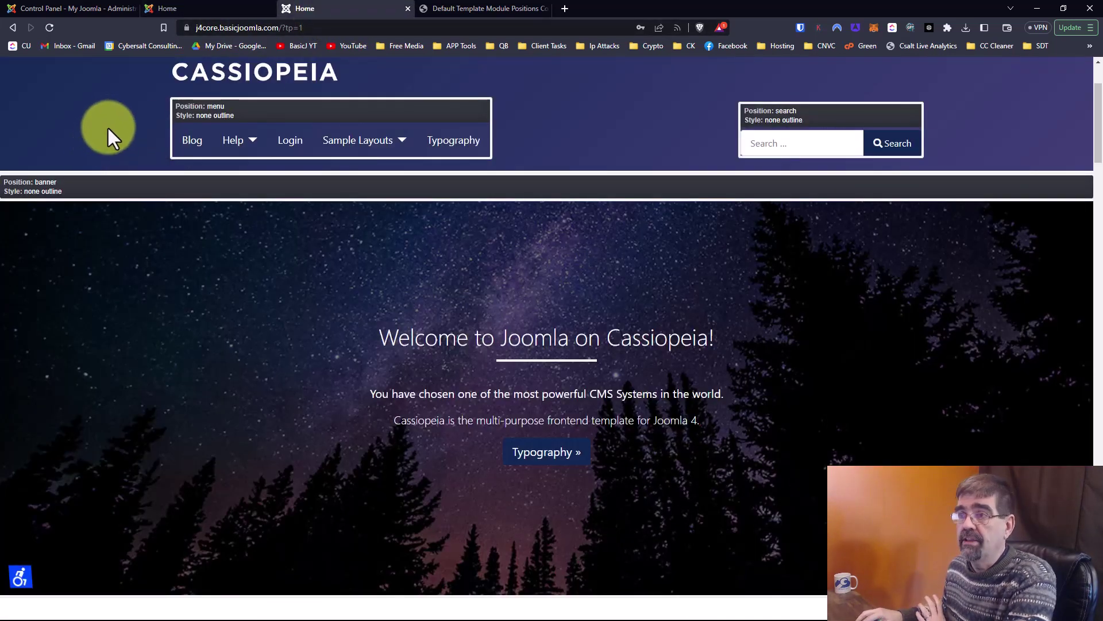
Scroll through Cybersalt's Protostar vs Cassiopeia table, noting position-8 to sidebar-left and position-7 to sidebar-right.
left_click(470, 7)
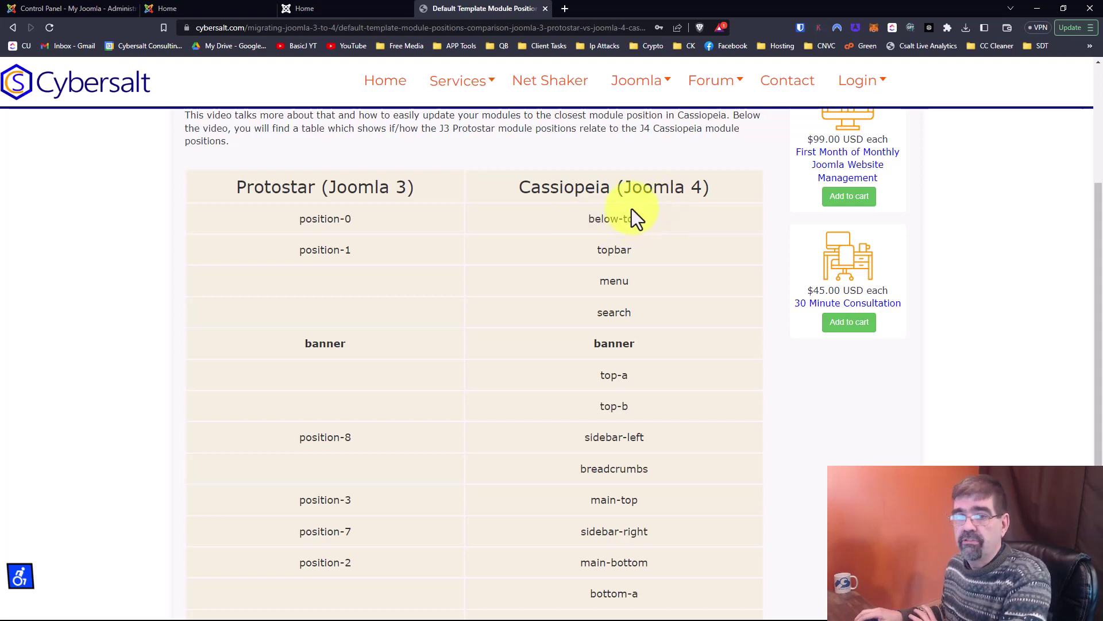
scroll(622, 356, "down", 1)
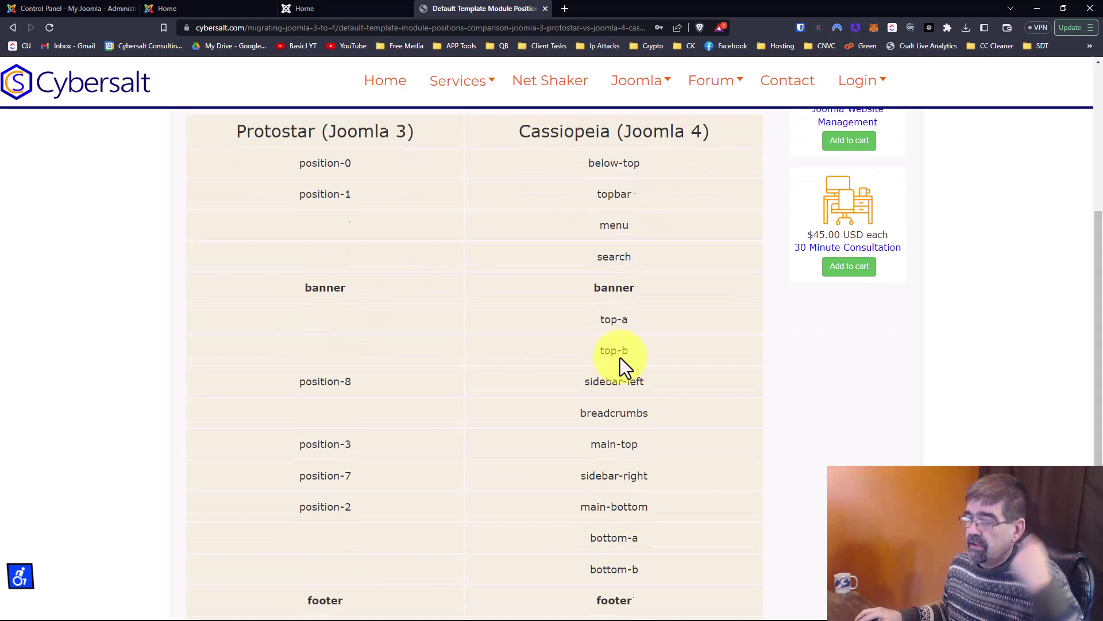
scroll(615, 363, "down", 3)
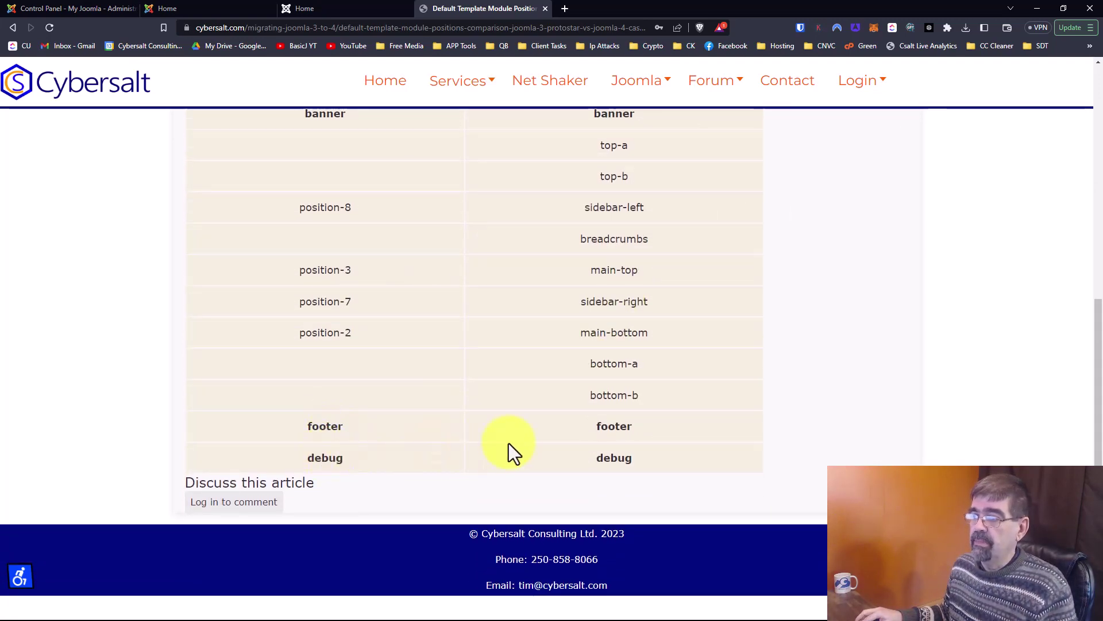
scroll(517, 440, "up", 5)
scroll(517, 443, "down", 2)
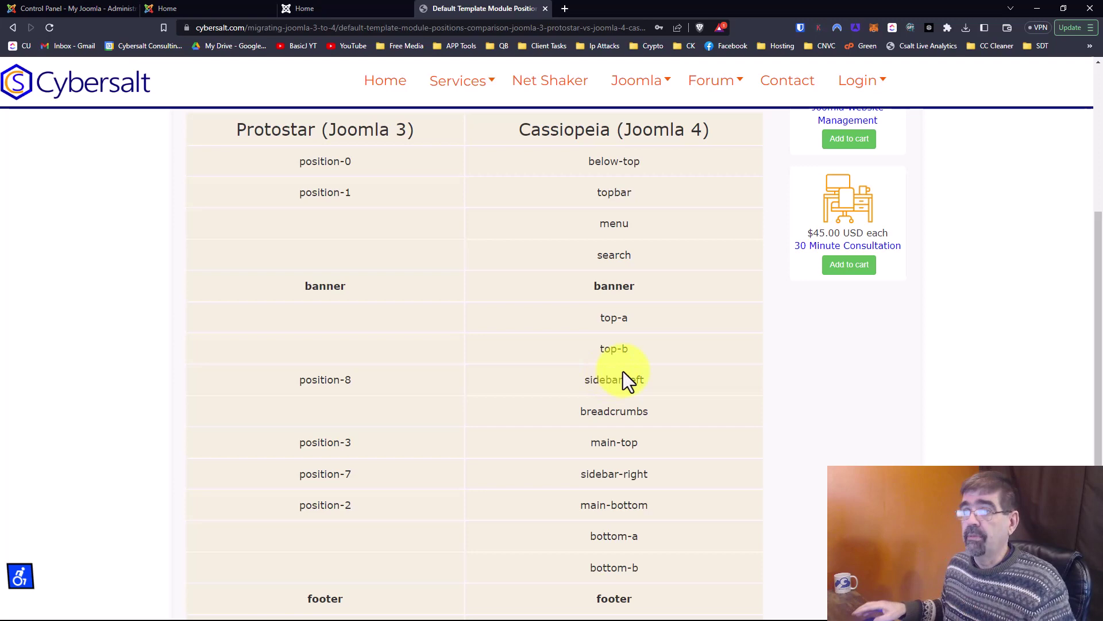
Open MigrateMe 4 from the Joomla 3 admin Components list and run the Joomla 4.2.9 upgrade.
left_click(192, 9)
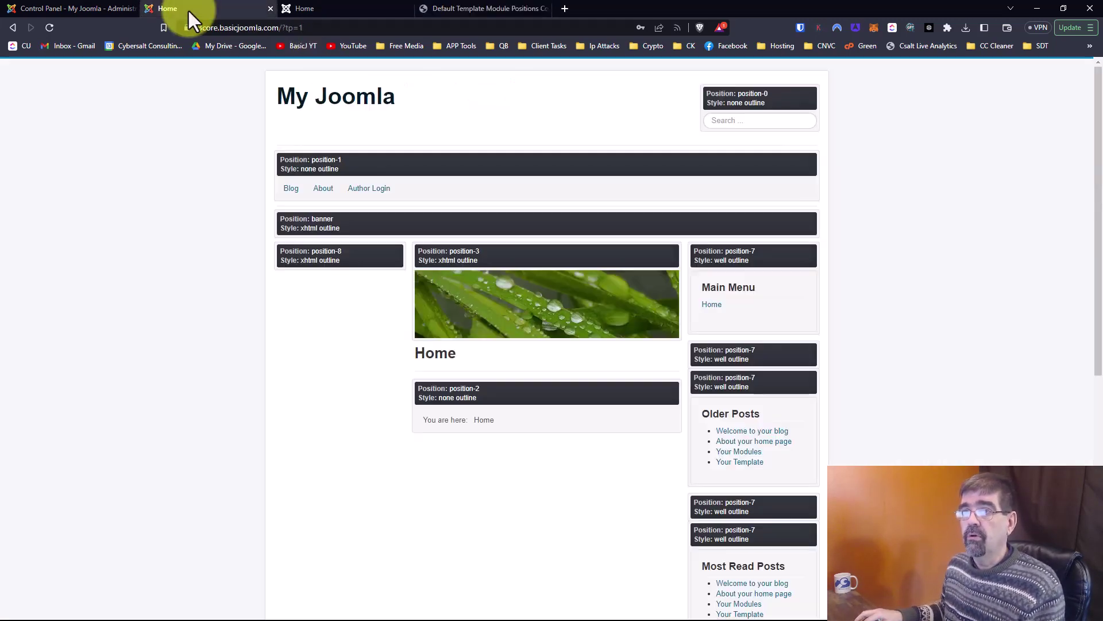
left_click(78, 9)
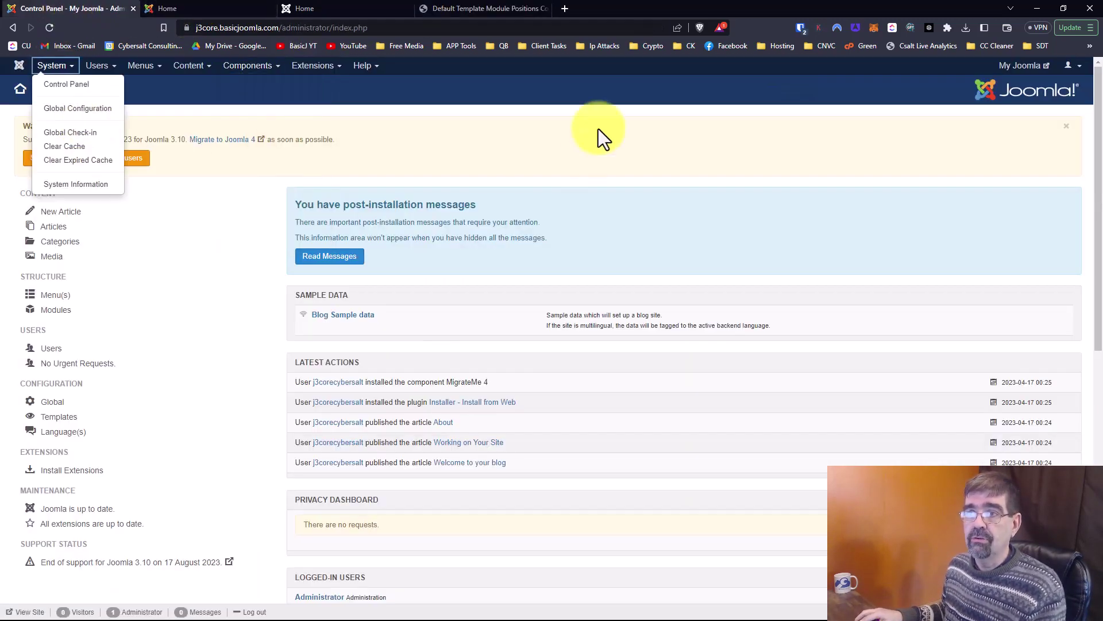
left_click(606, 111)
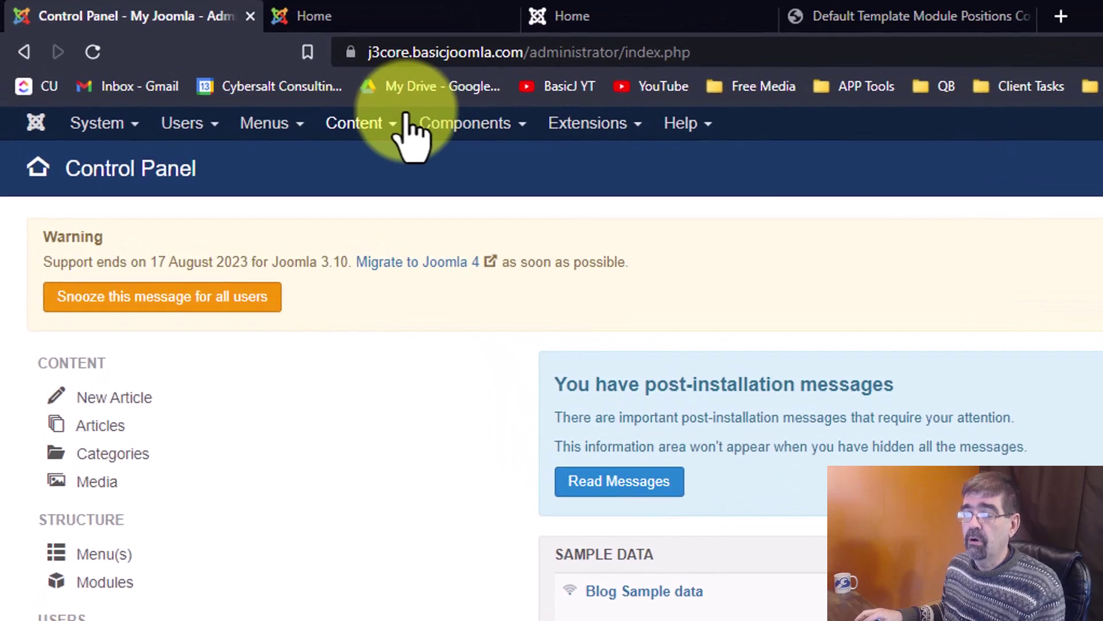
left_click(348, 100)
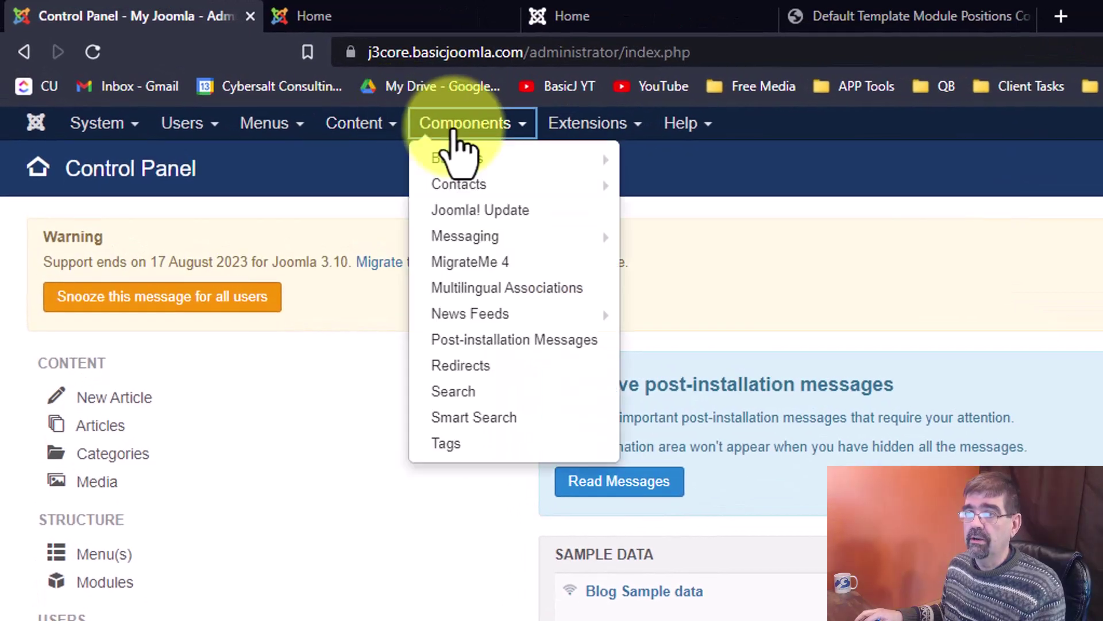
left_click(510, 263)
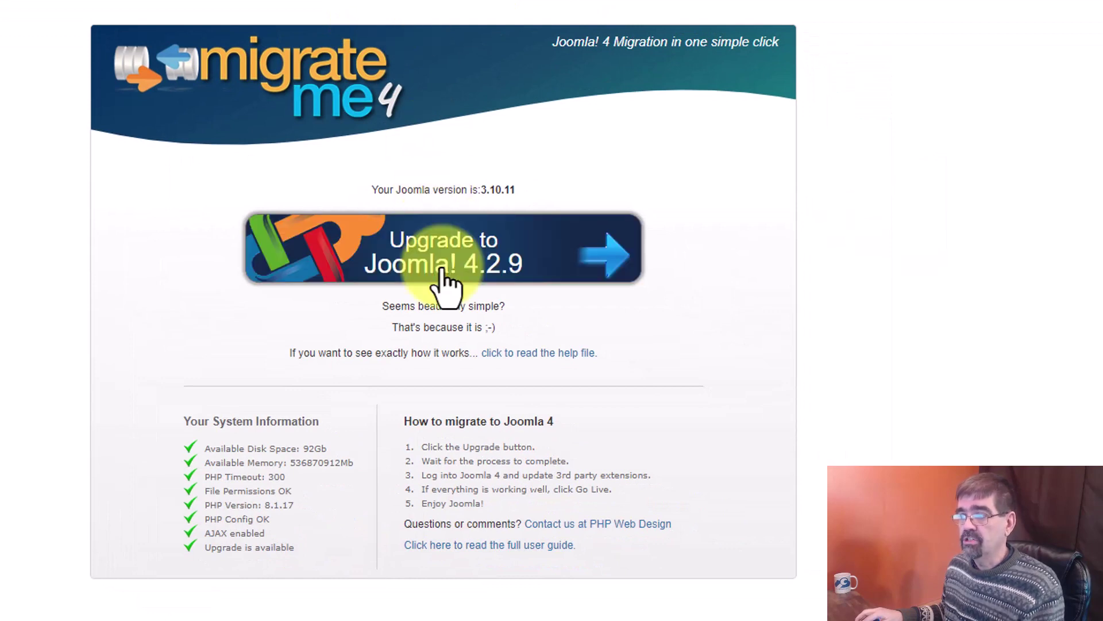
left_click(443, 275)
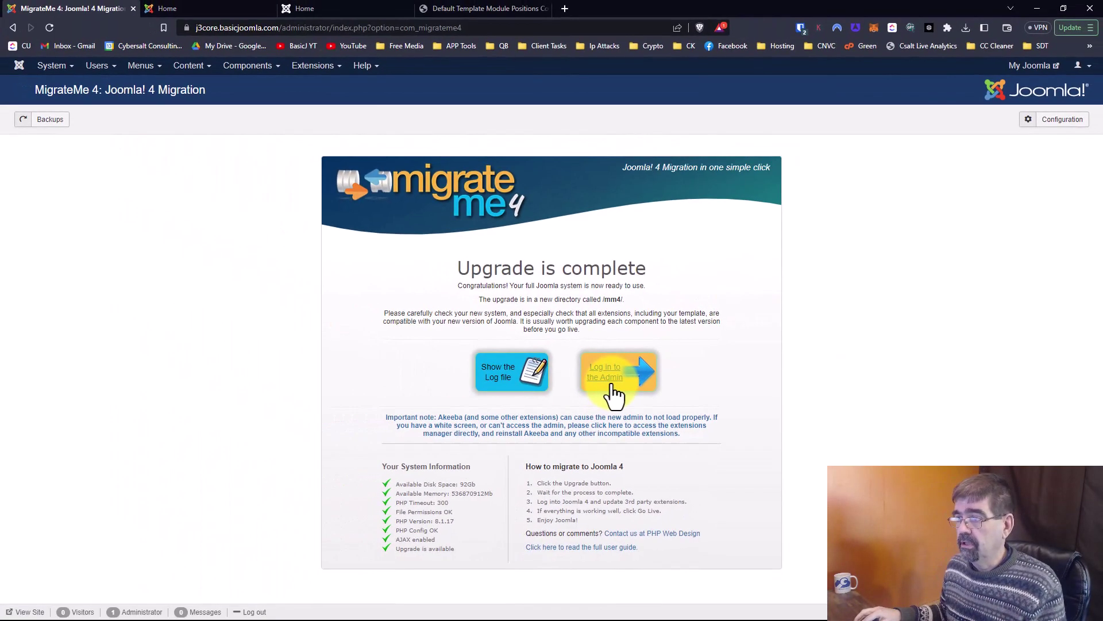
Log in to the migrated /mm4/ administrator with the saved credentials and view its Cassiopeia front end.
left_click(545, 373)
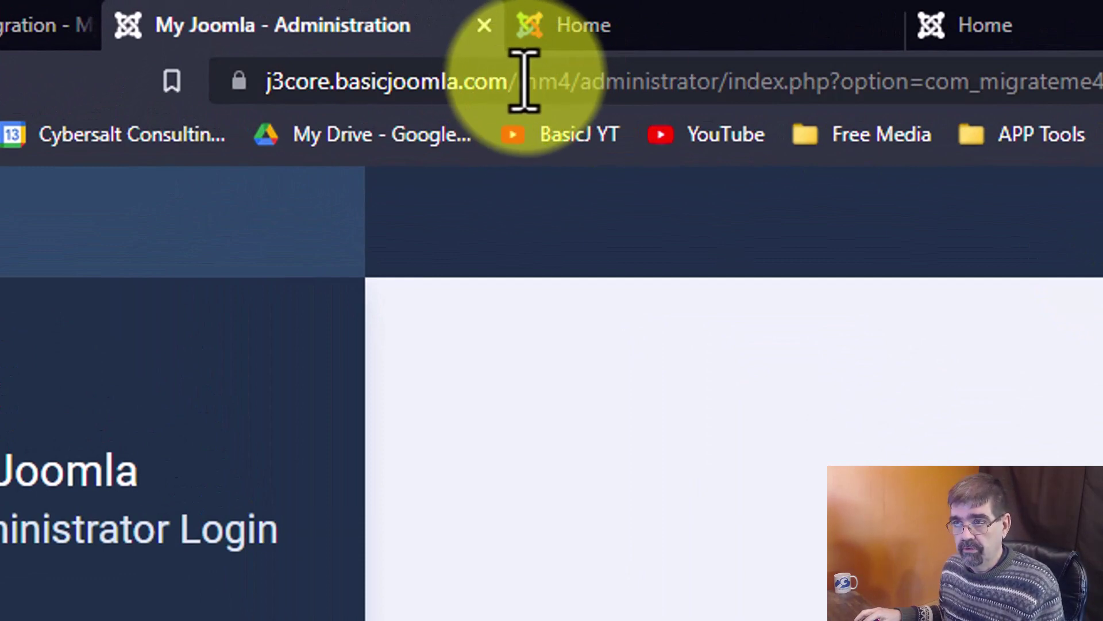
left_click(714, 359)
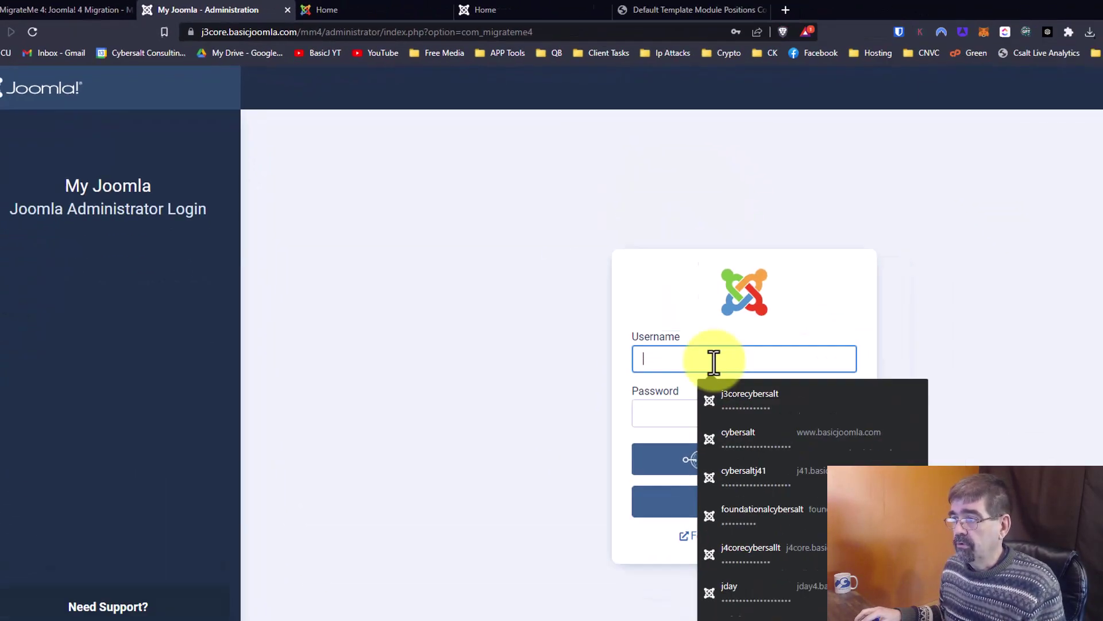
left_click(750, 400)
left_click(736, 506)
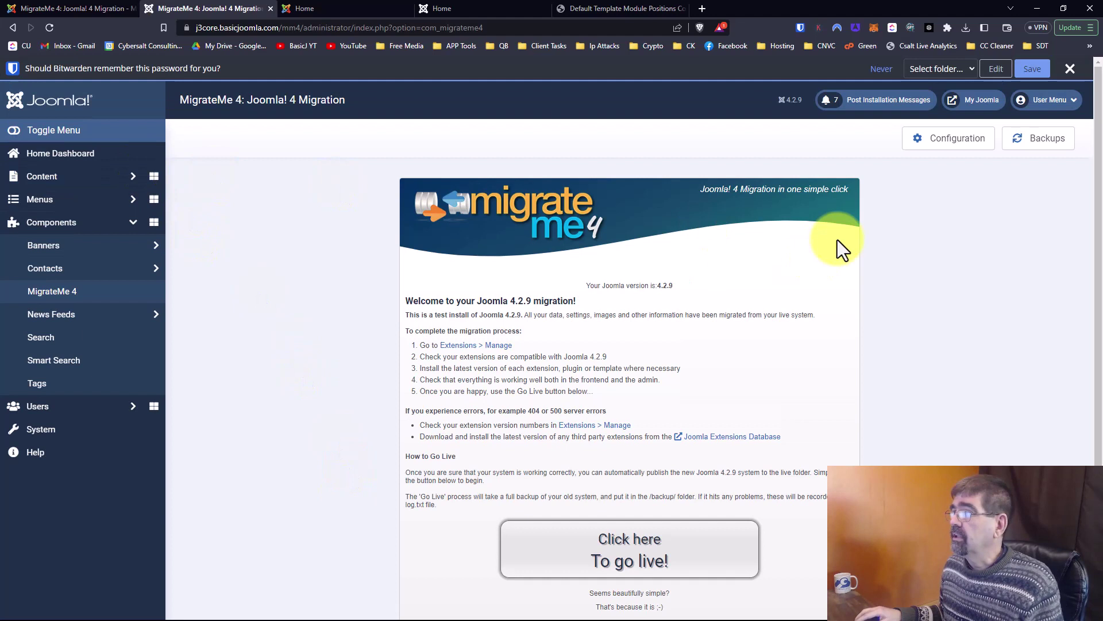
left_click(970, 100)
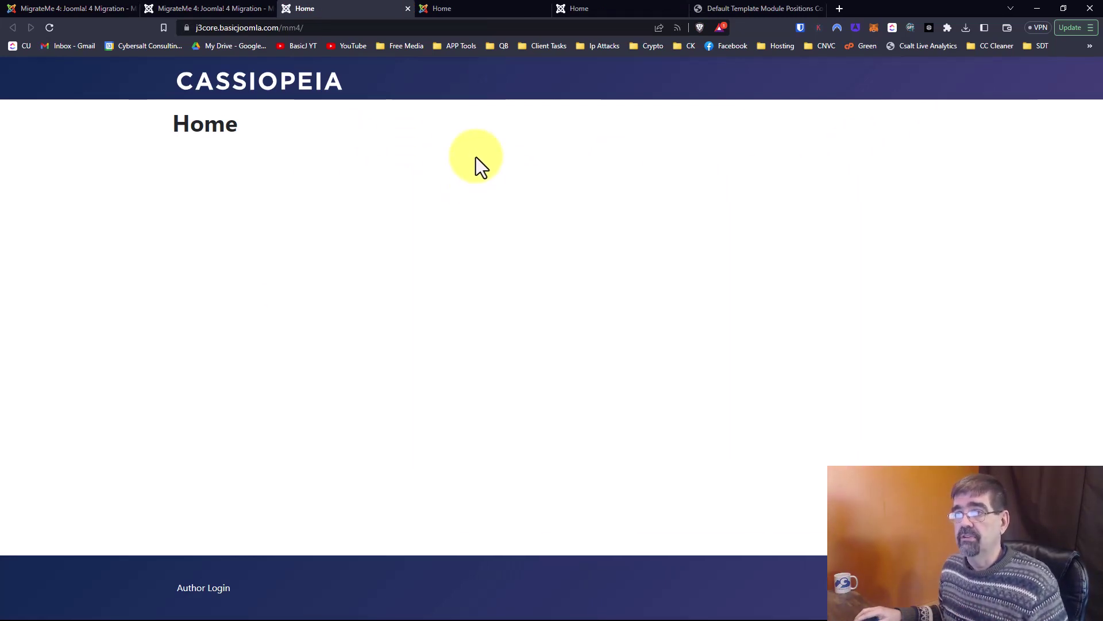
Open the Site Modules list in the migrated Joomla 4 administrator.
left_click(179, 7)
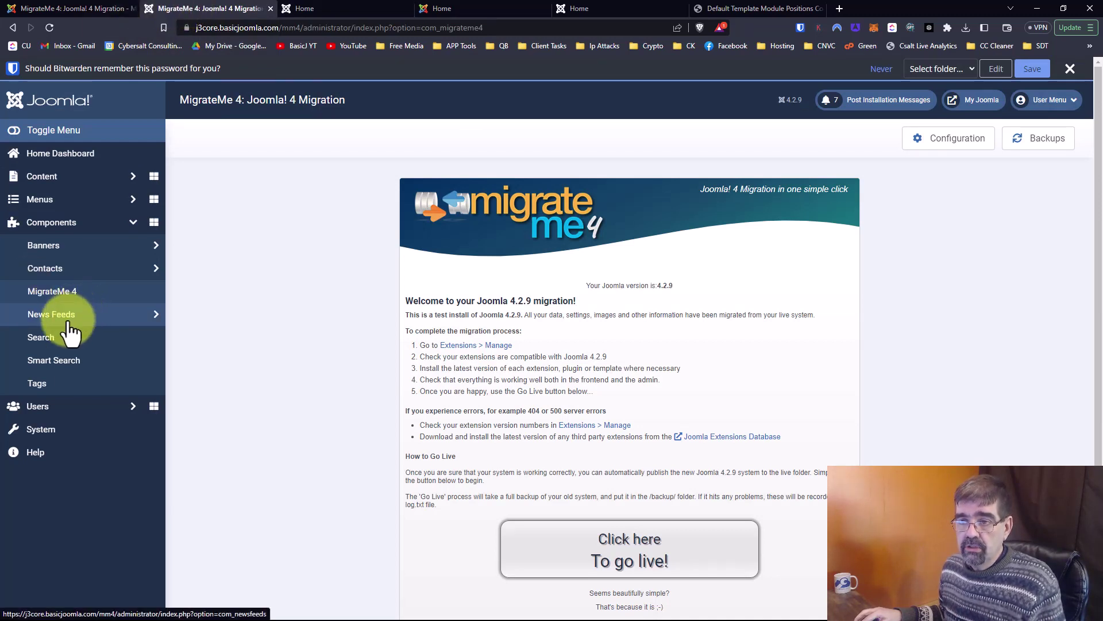
left_click(56, 432)
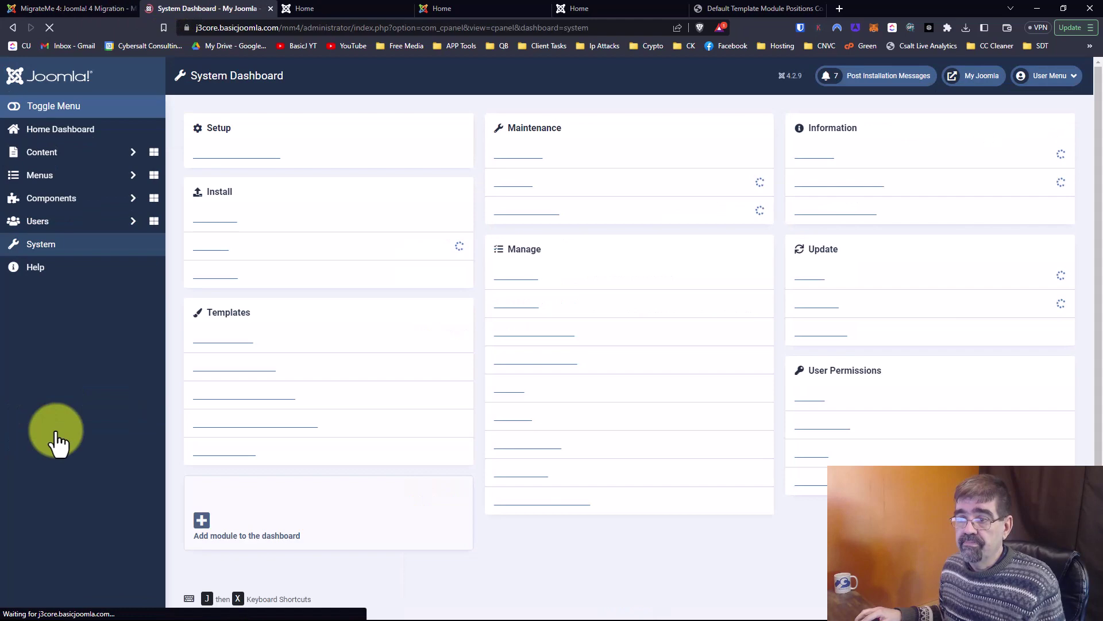
left_click(519, 488)
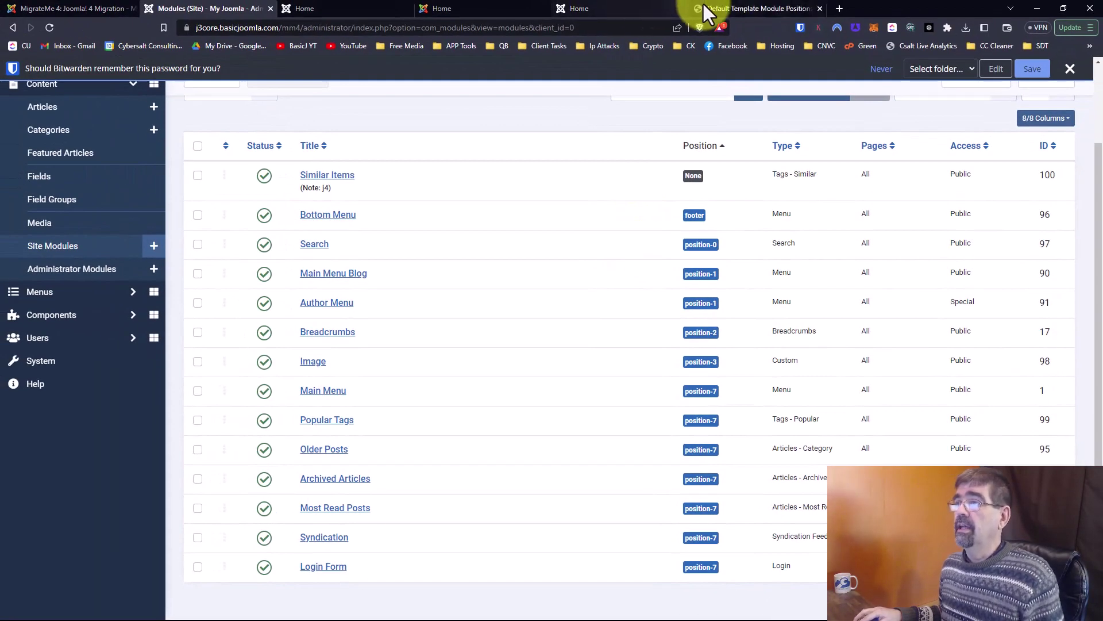
Recheck the Protostar-to-Cassiopeia position comparison table against the modules list.
left_click(728, 7)
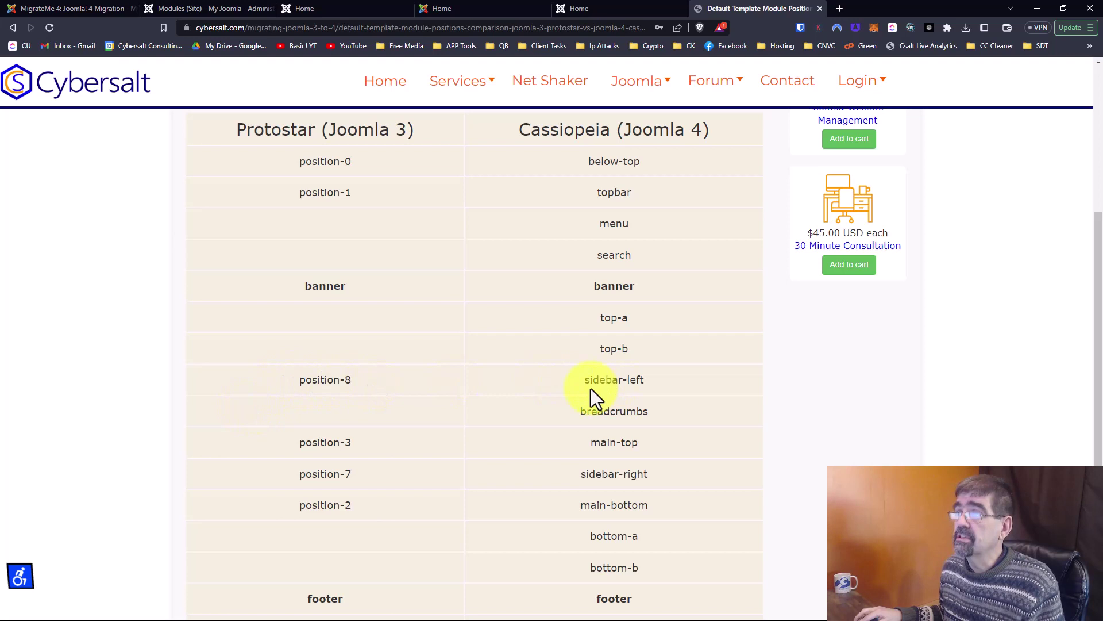
left_click(212, 9)
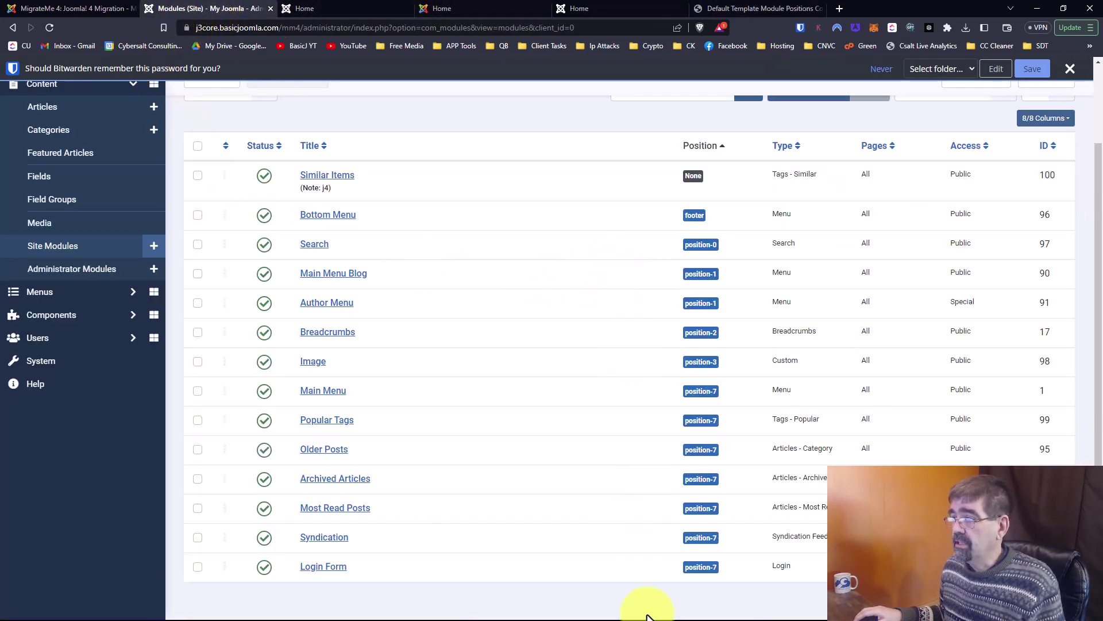
left_click(726, 3)
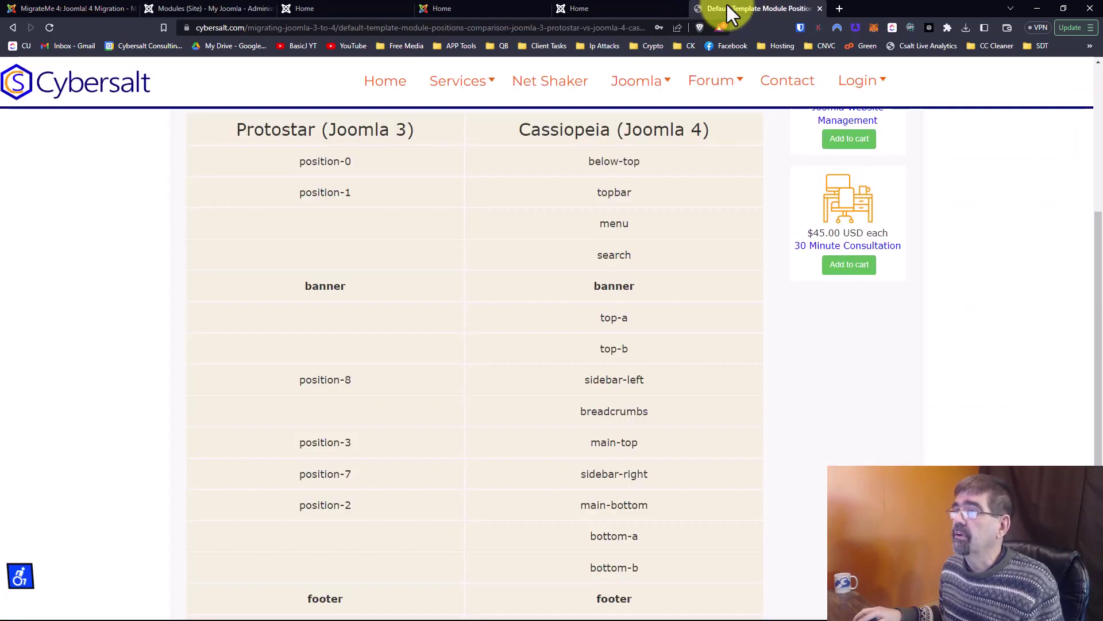
scroll(346, 267, "down", 1)
scroll(346, 267, "down", 2)
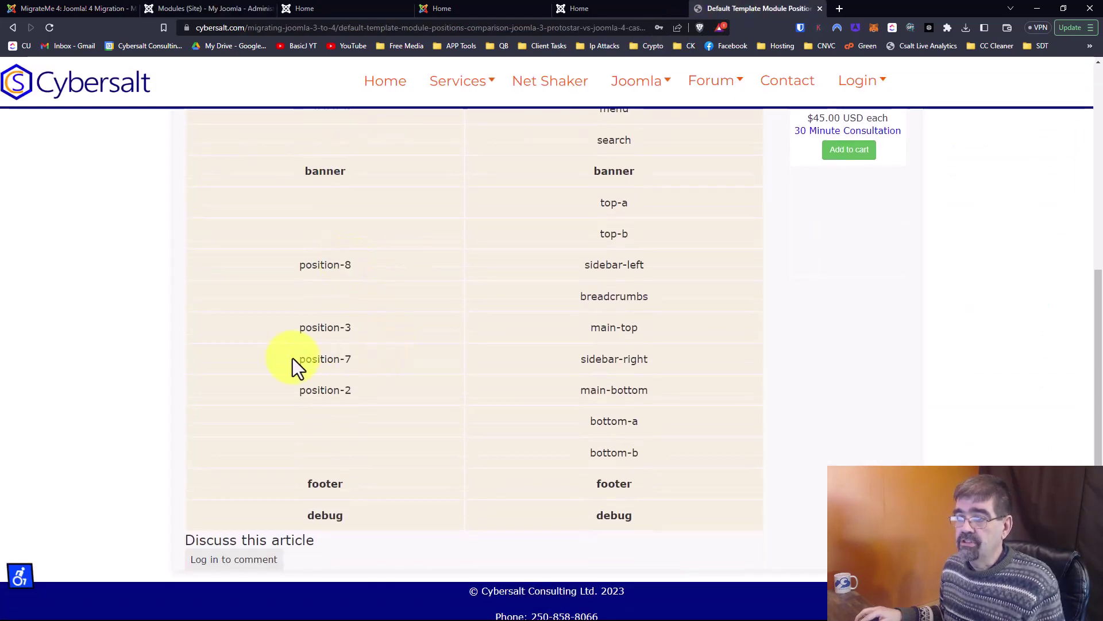
left_click(194, 10)
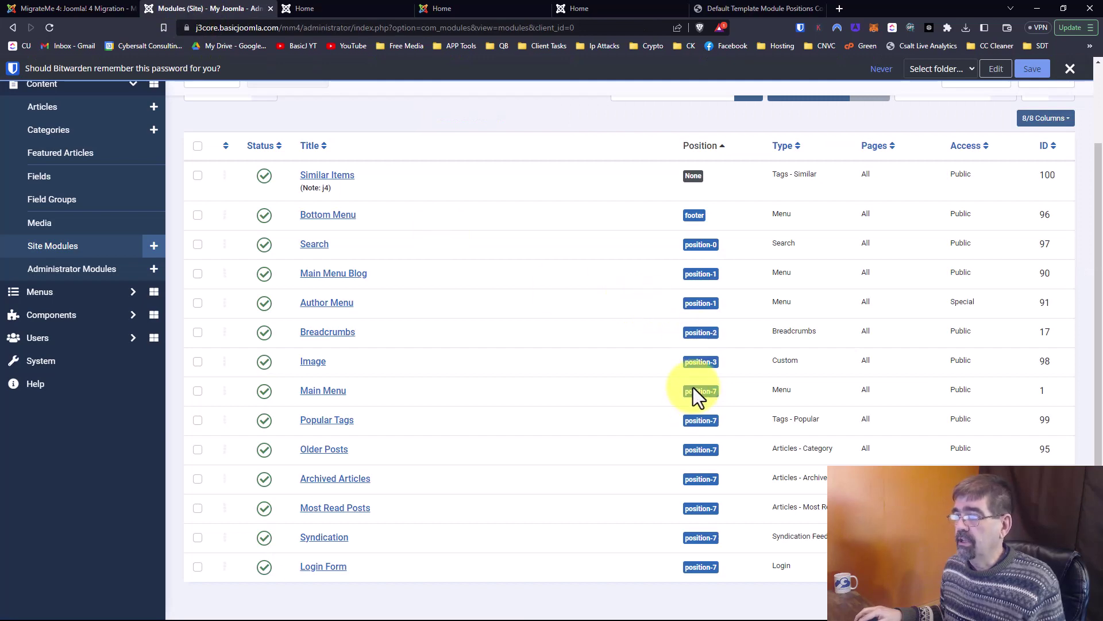
Filter the site modules list to show only position-7 modules.
scroll(751, 389, "up", 3)
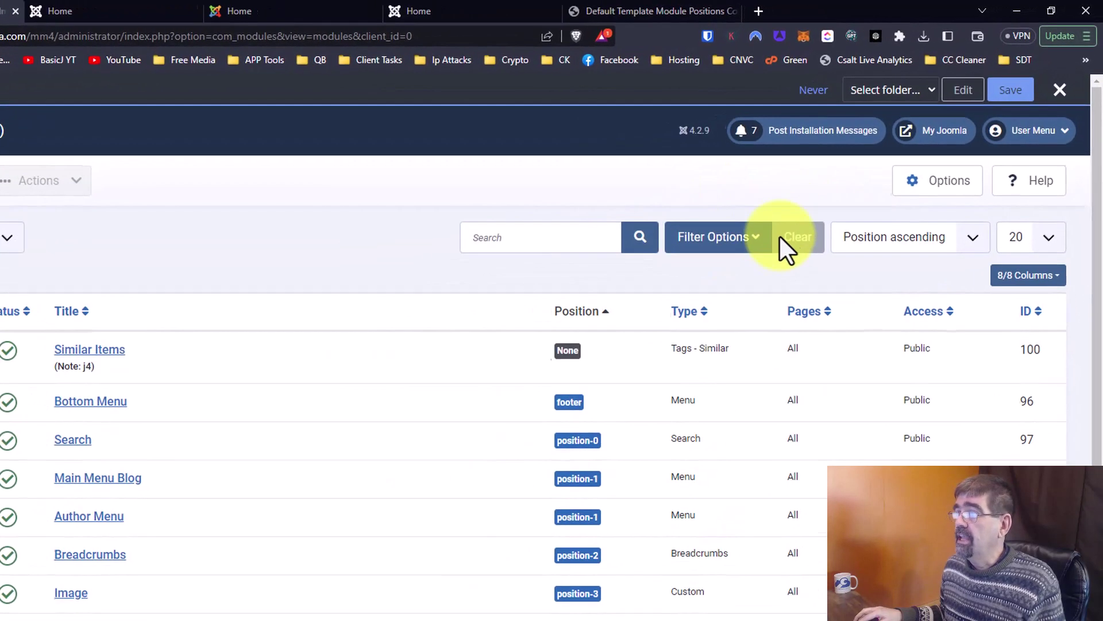
left_click(742, 243)
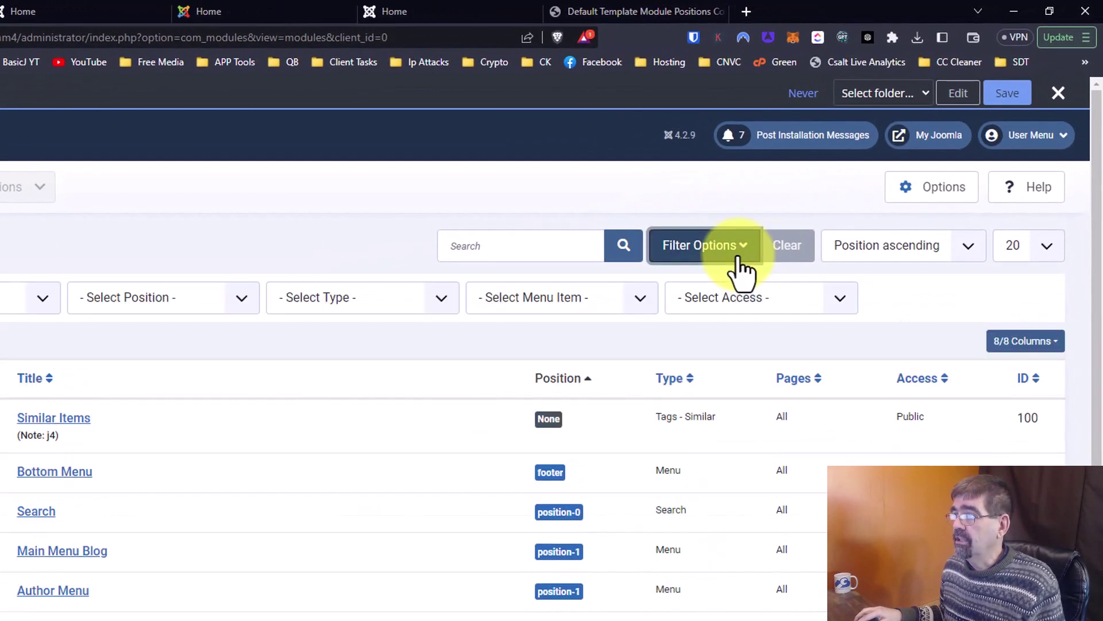
left_click(236, 310)
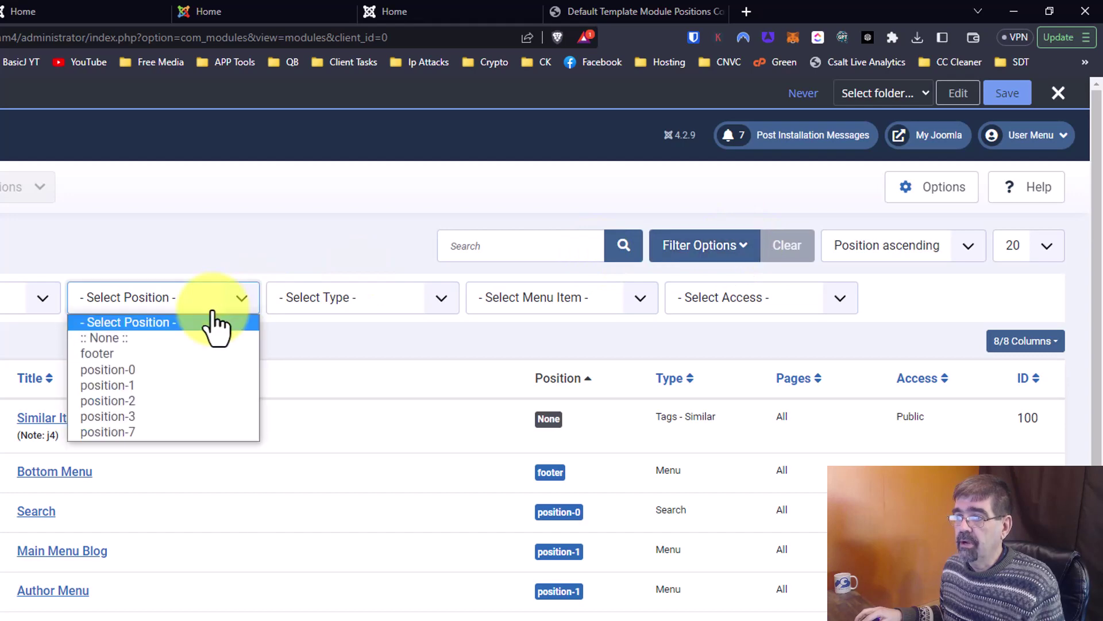
left_click(153, 430)
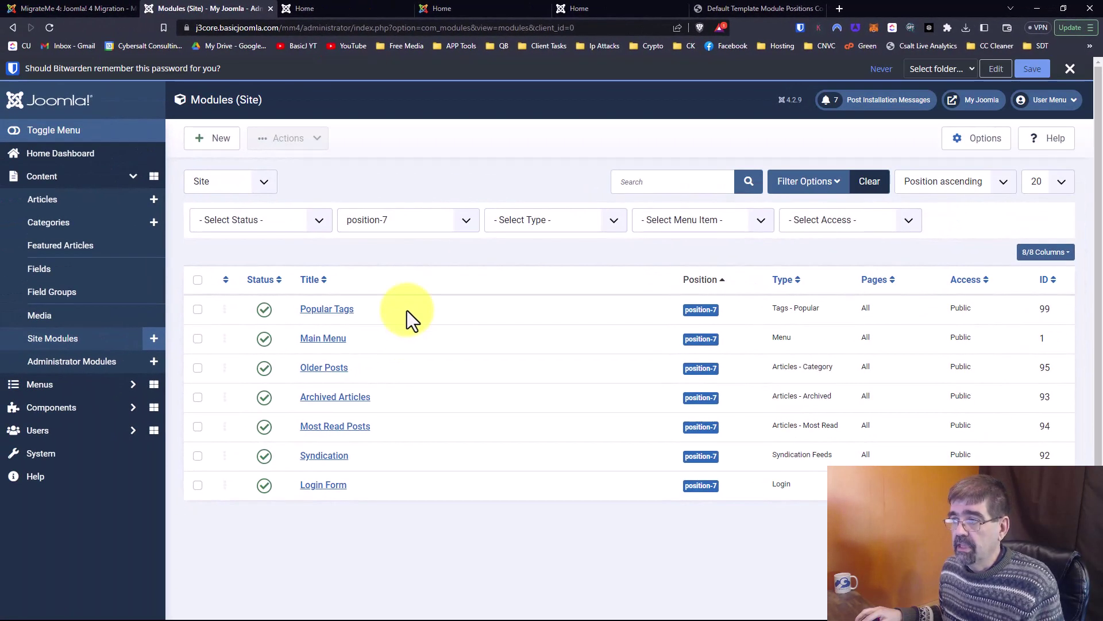
Set the Popular Tags module's position to Sidebar-right [sidebar-right] and save it.
left_click(737, 8)
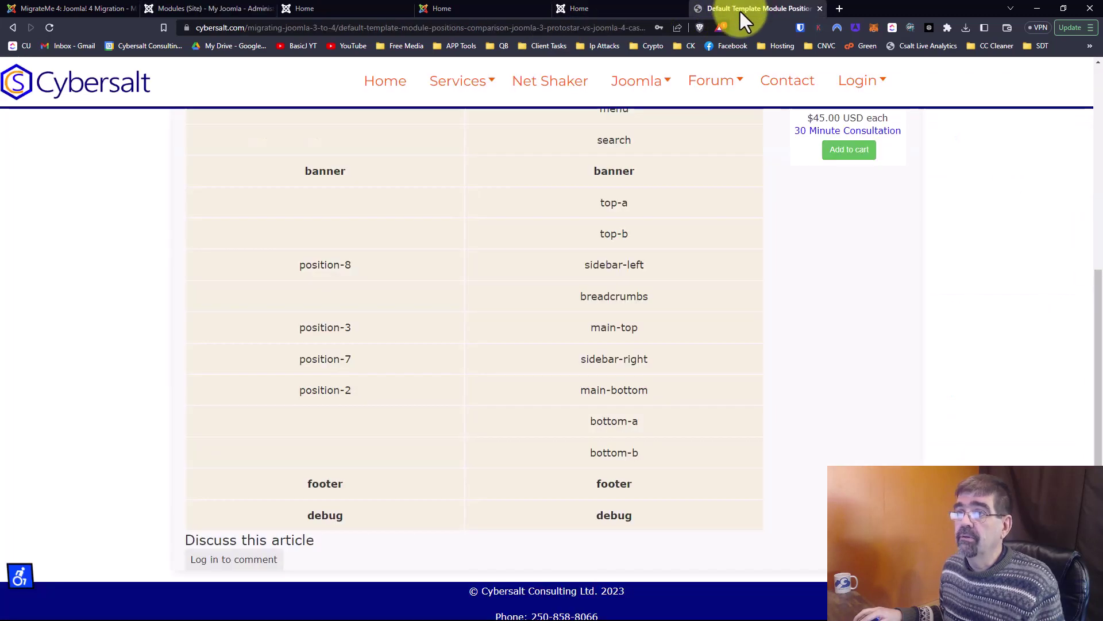
left_click(193, 8)
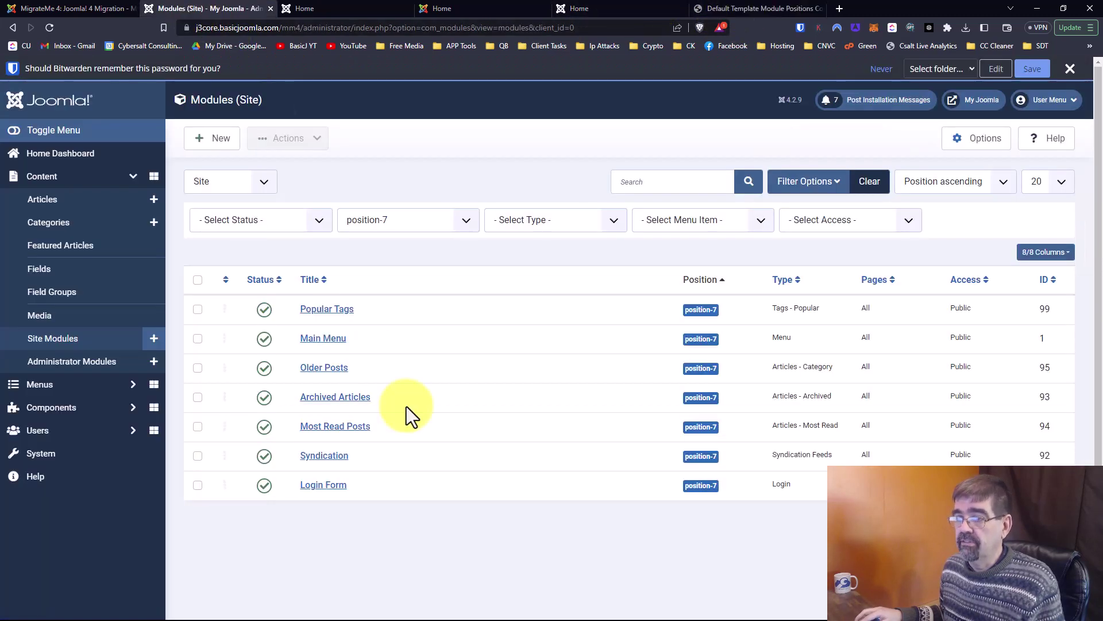
left_click(324, 313)
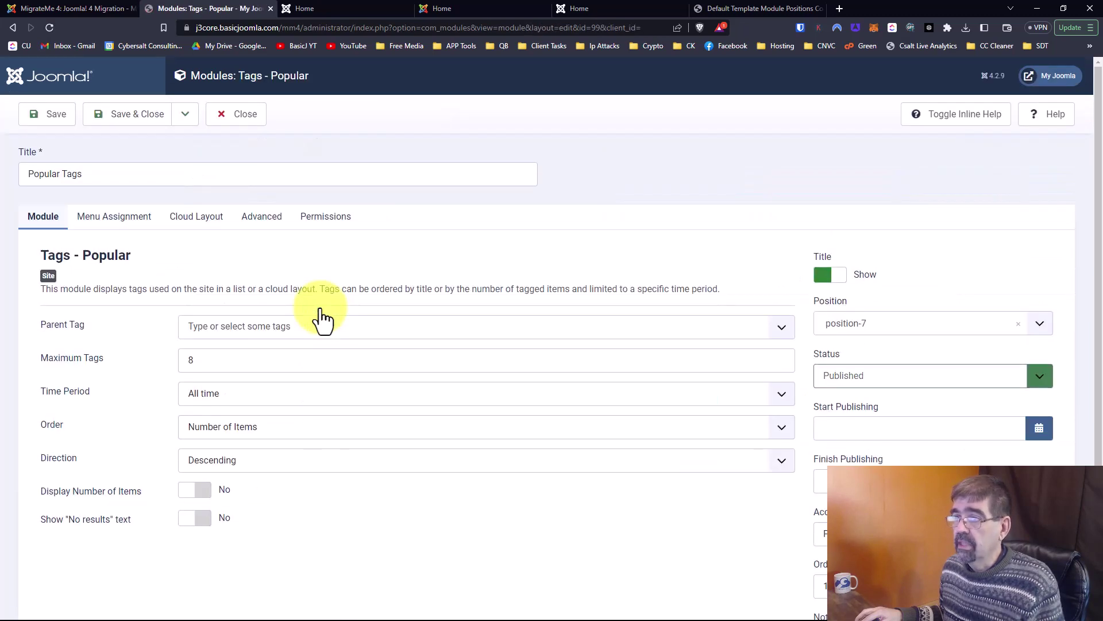
left_click(905, 359)
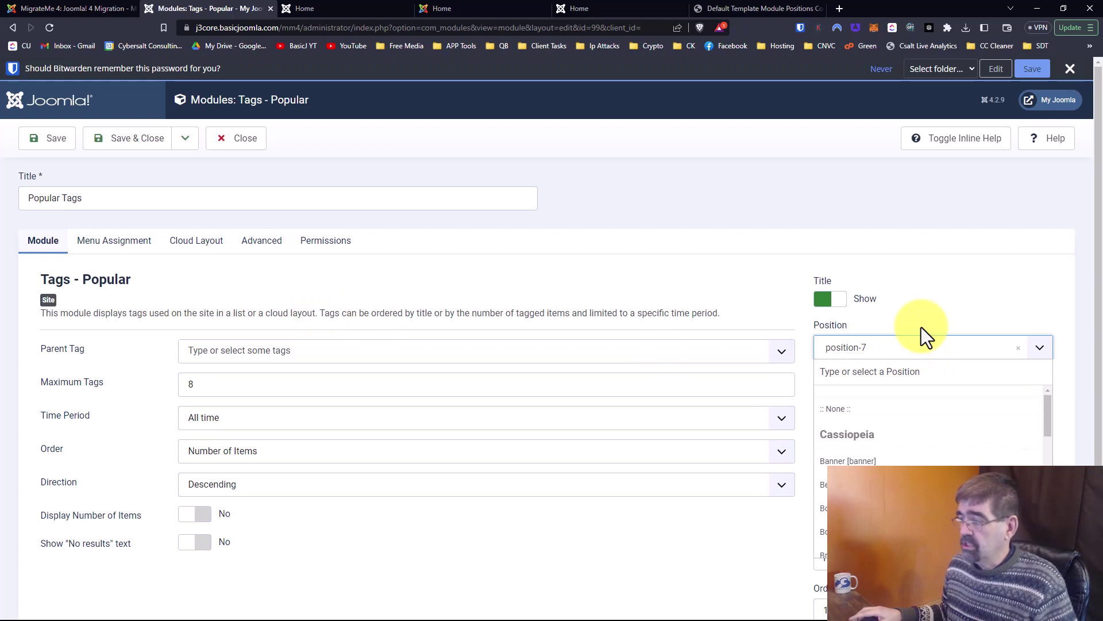
type("side")
key("Down")
key("Down")
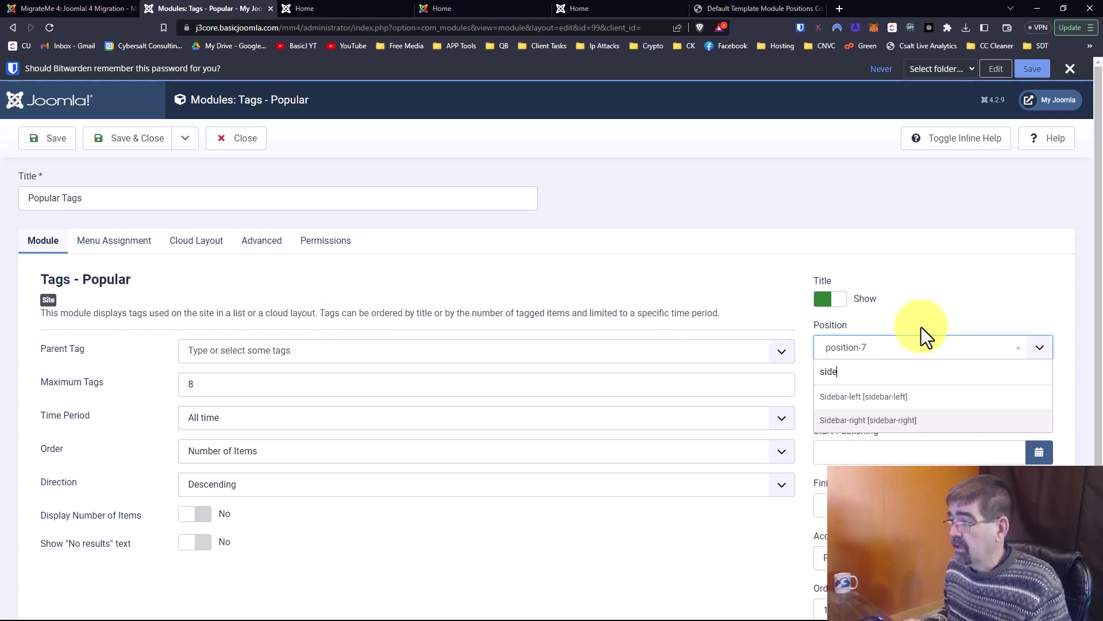
key("Return")
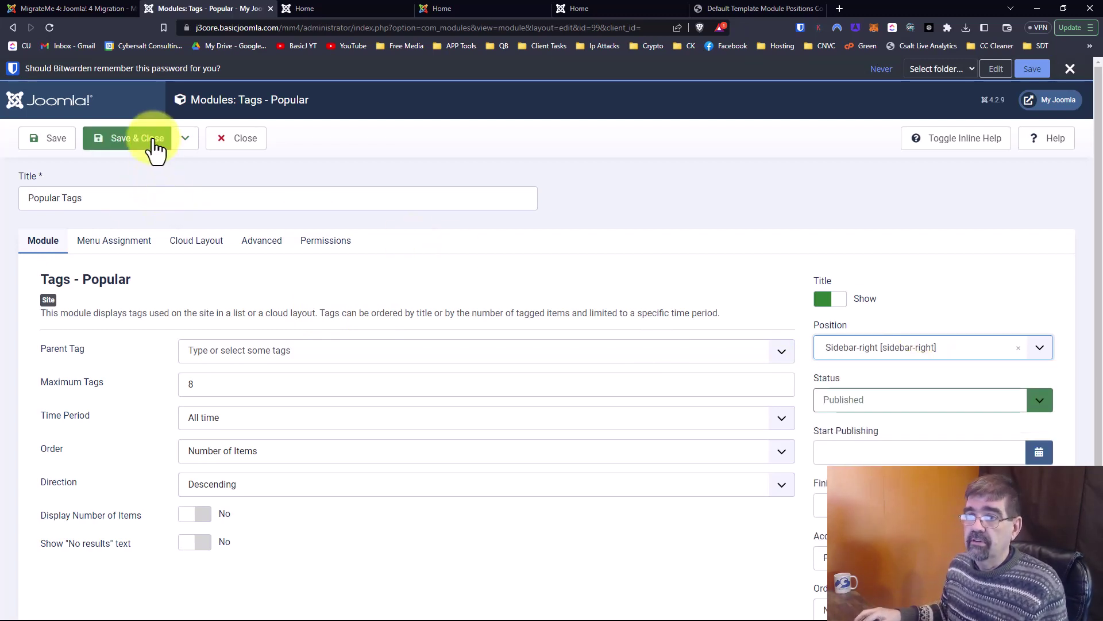
left_click(147, 143)
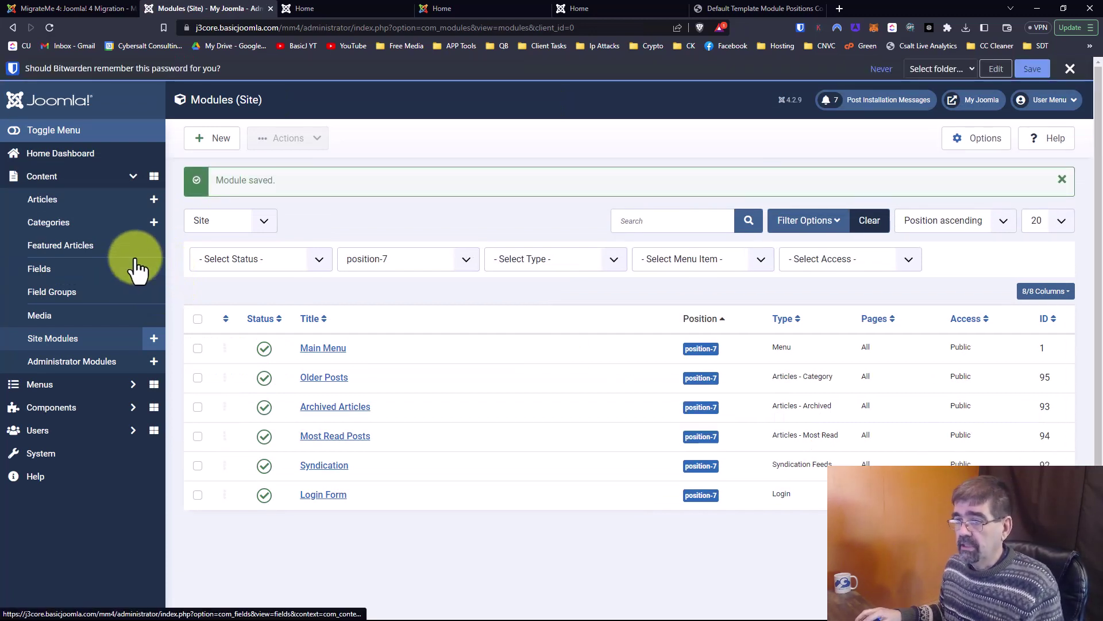
Set the Main Menu module's position to Sidebar-right [sidebar-right] and save it.
left_click(332, 352)
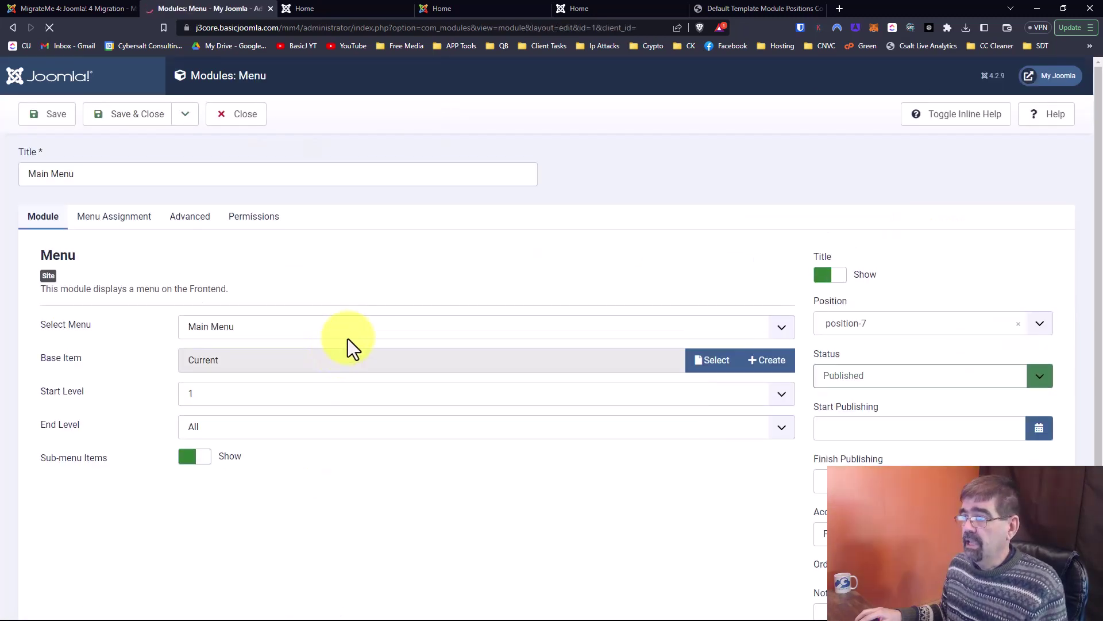
left_click(884, 347)
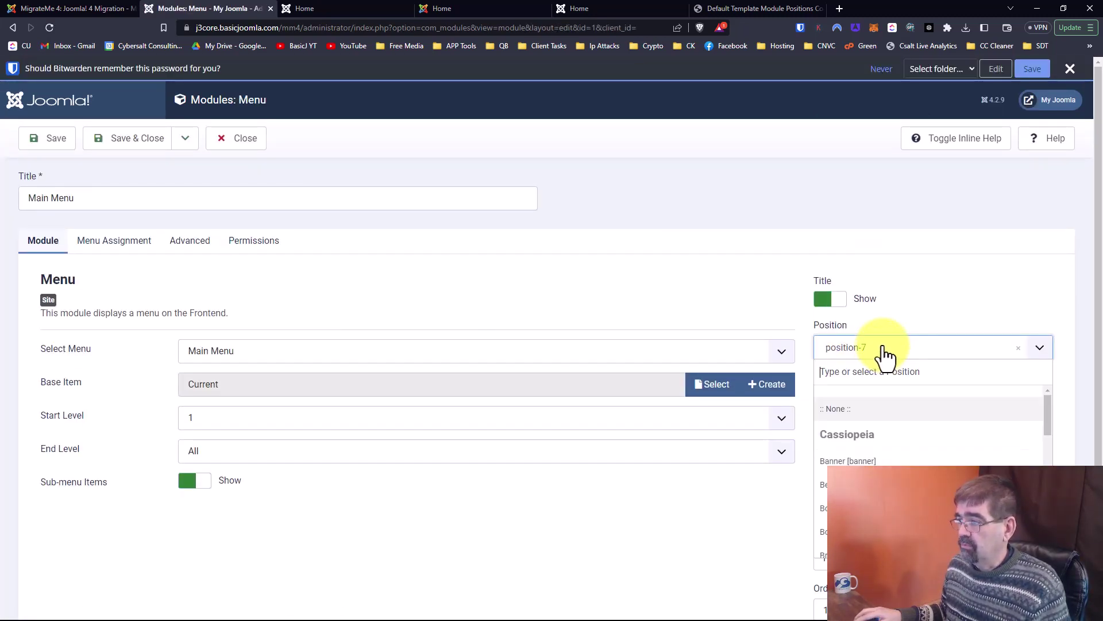
type("sidebar")
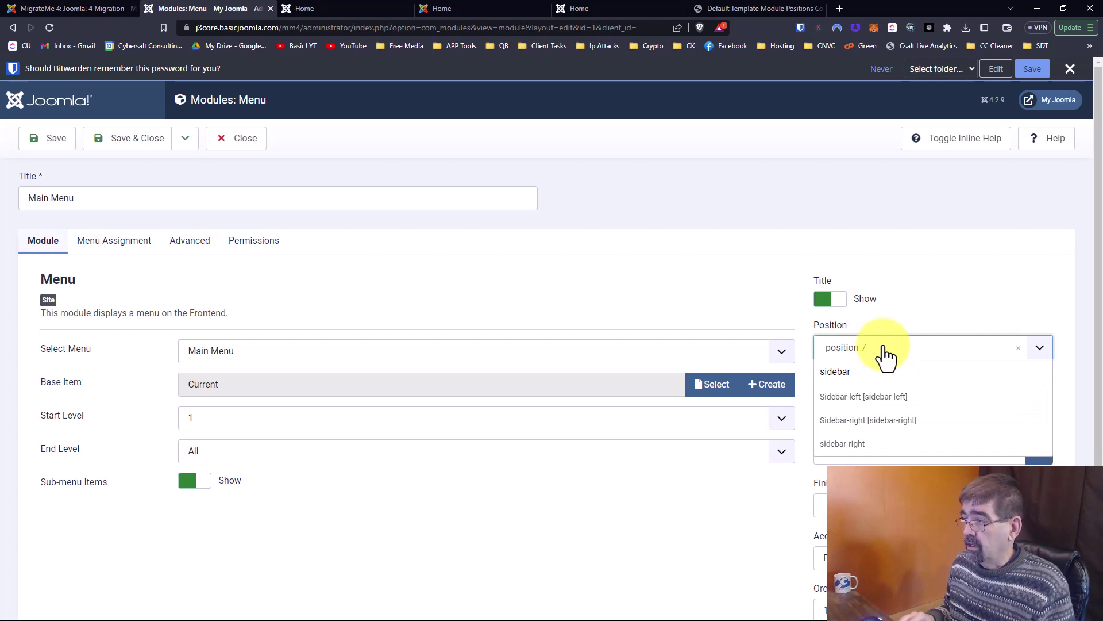
key("Down")
key("Return")
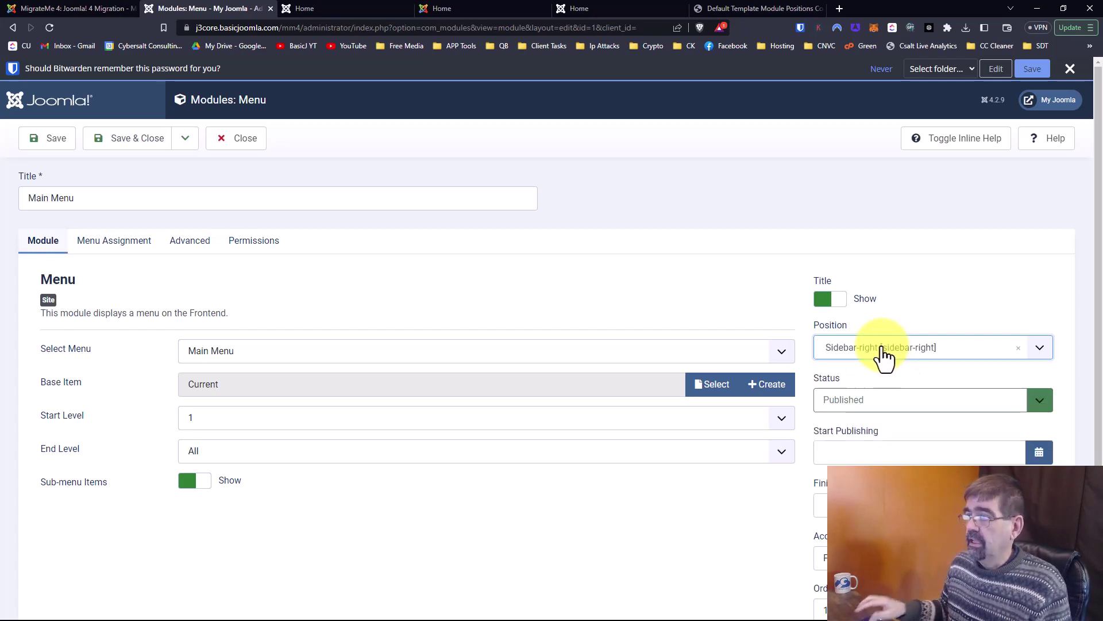
left_click(132, 140)
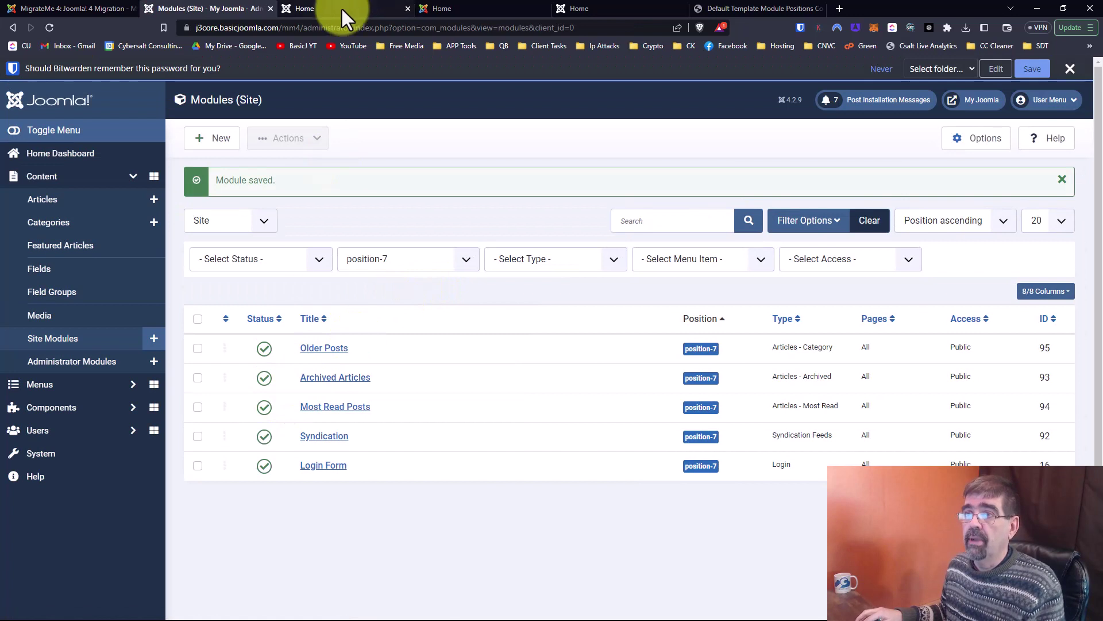
Check the front end, then set the Login Form module to Sidebar-right and save it.
left_click(341, 7)
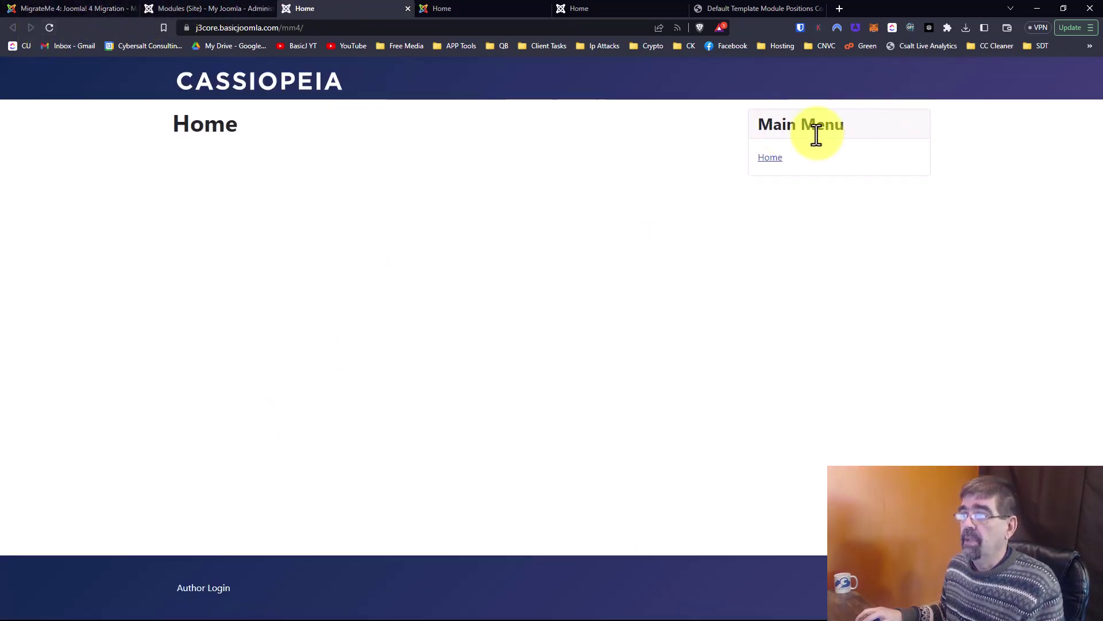
left_click(197, 10)
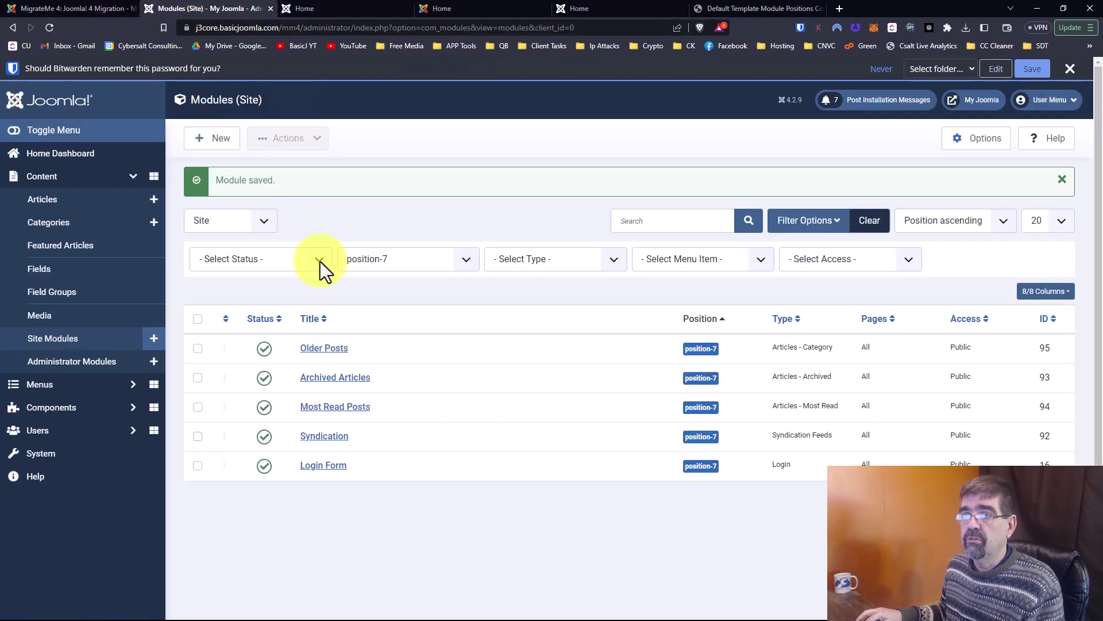
left_click(315, 470)
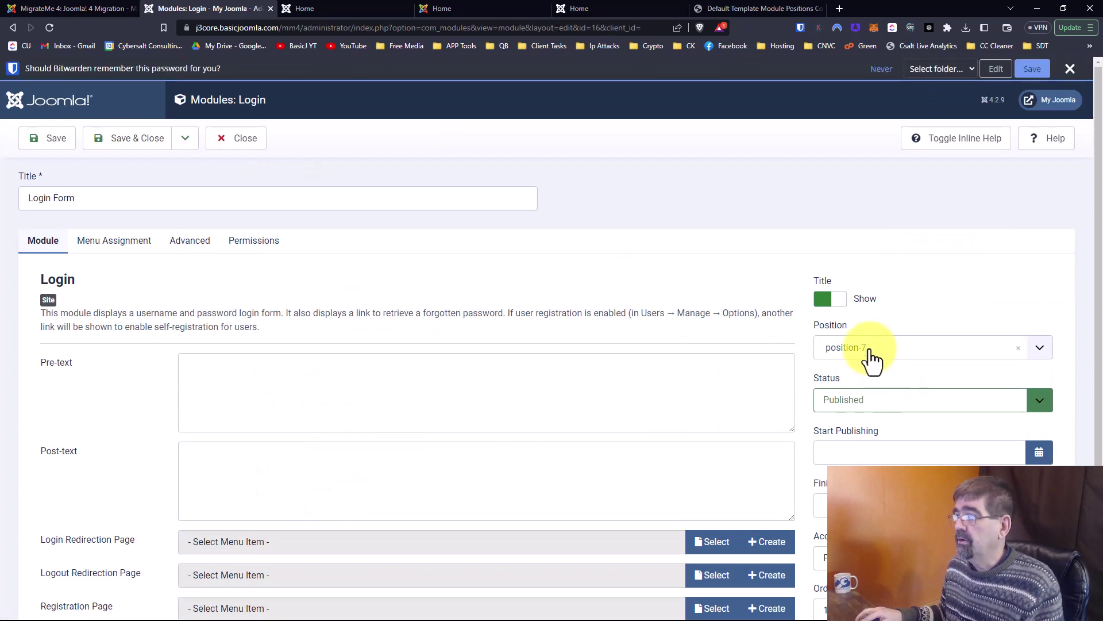
left_click(869, 352)
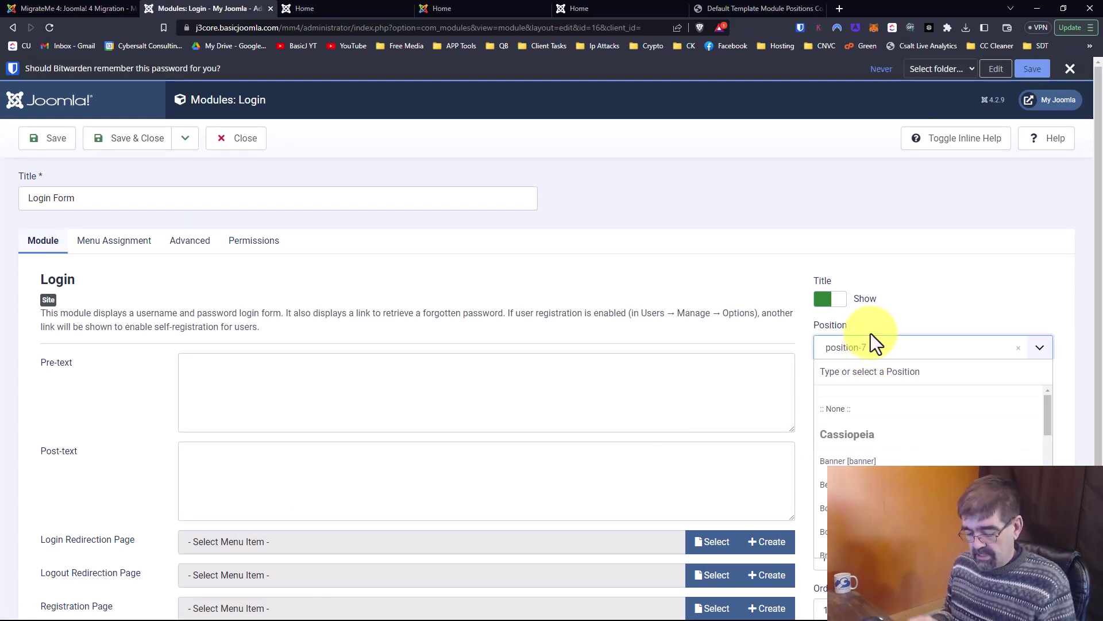
type("side")
key("Down")
key("Down")
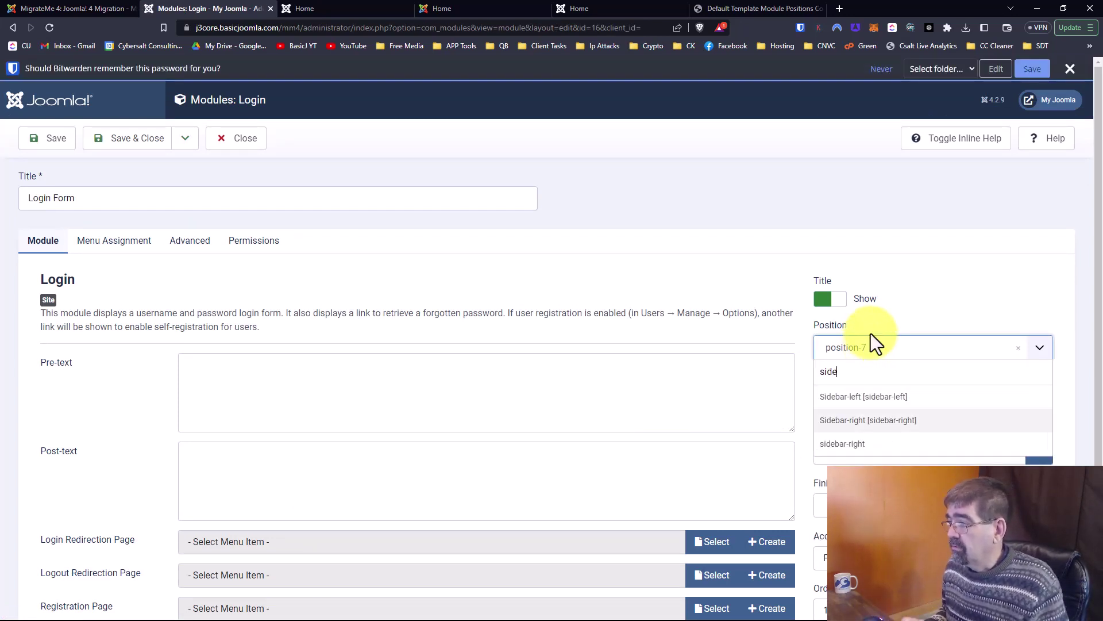
key("Return")
left_click(129, 141)
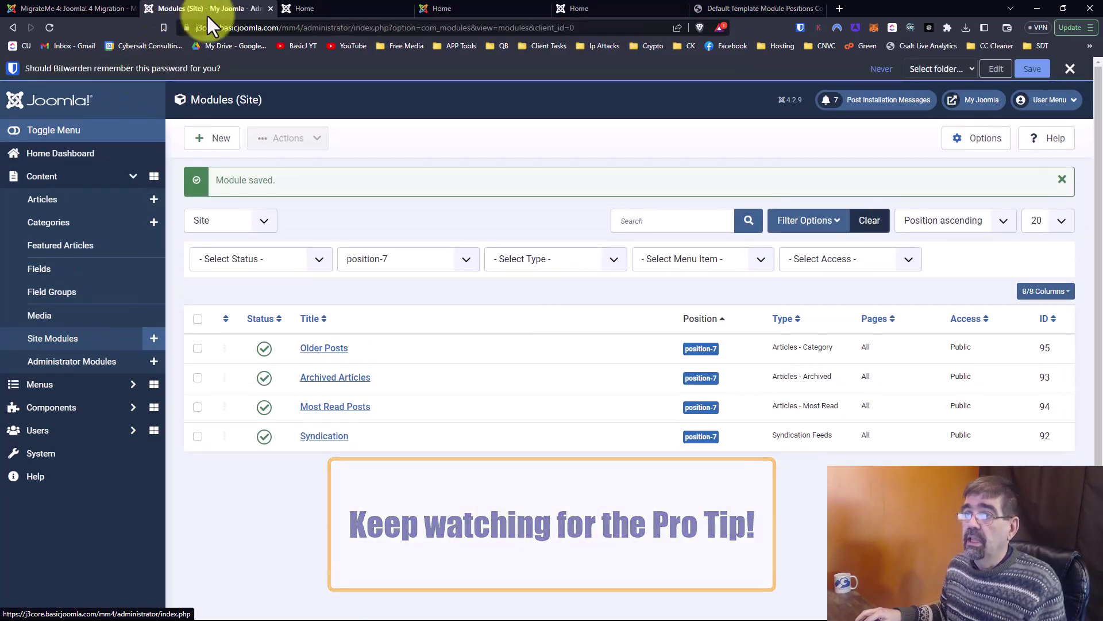
Reload the front-end Home page to confirm Login Form under Main Menu, then reopen the comparison article.
left_click(321, 9)
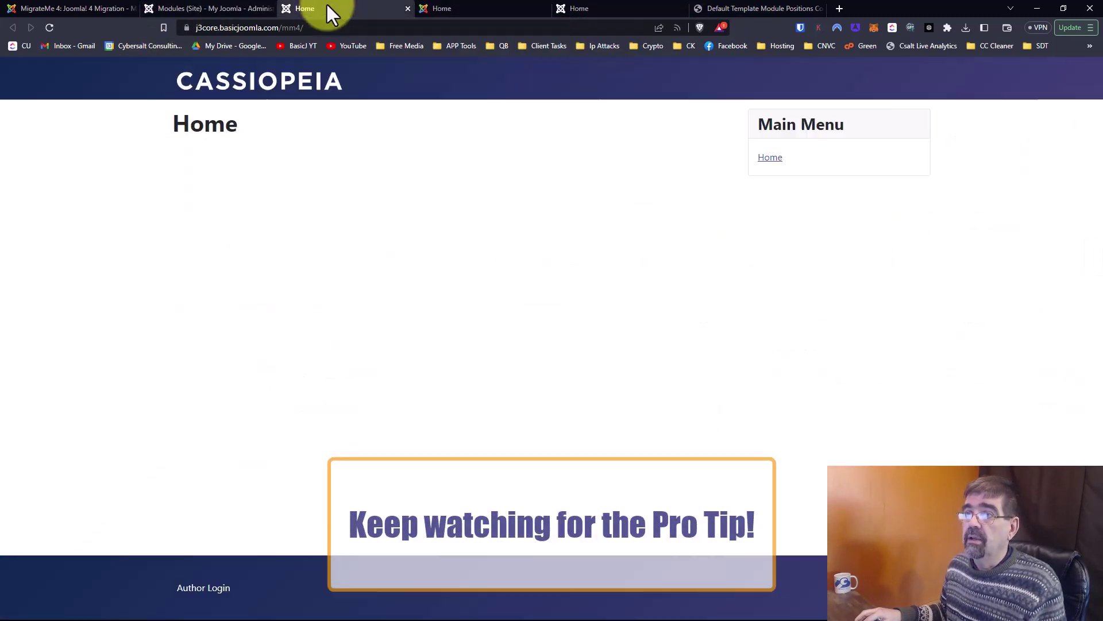
left_click(50, 28)
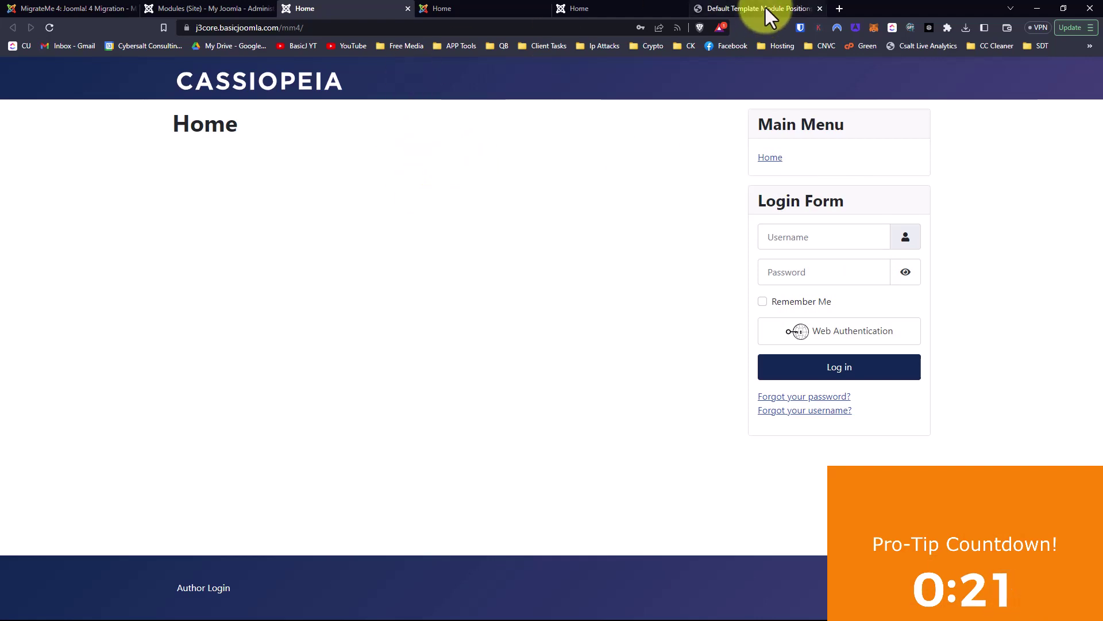
left_click(180, 8)
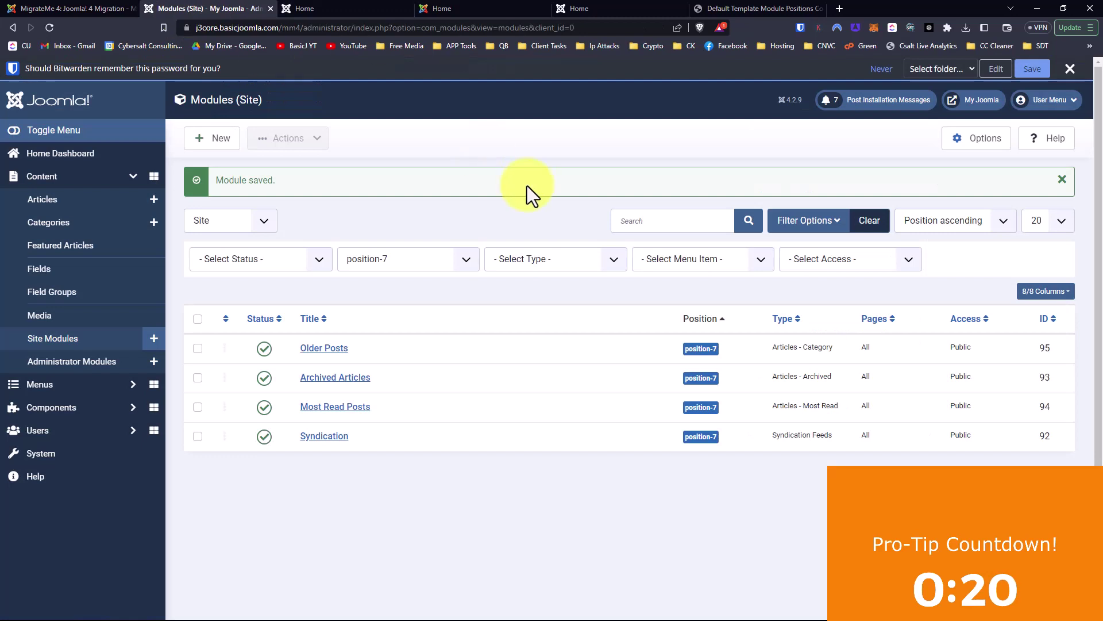
left_click(748, 11)
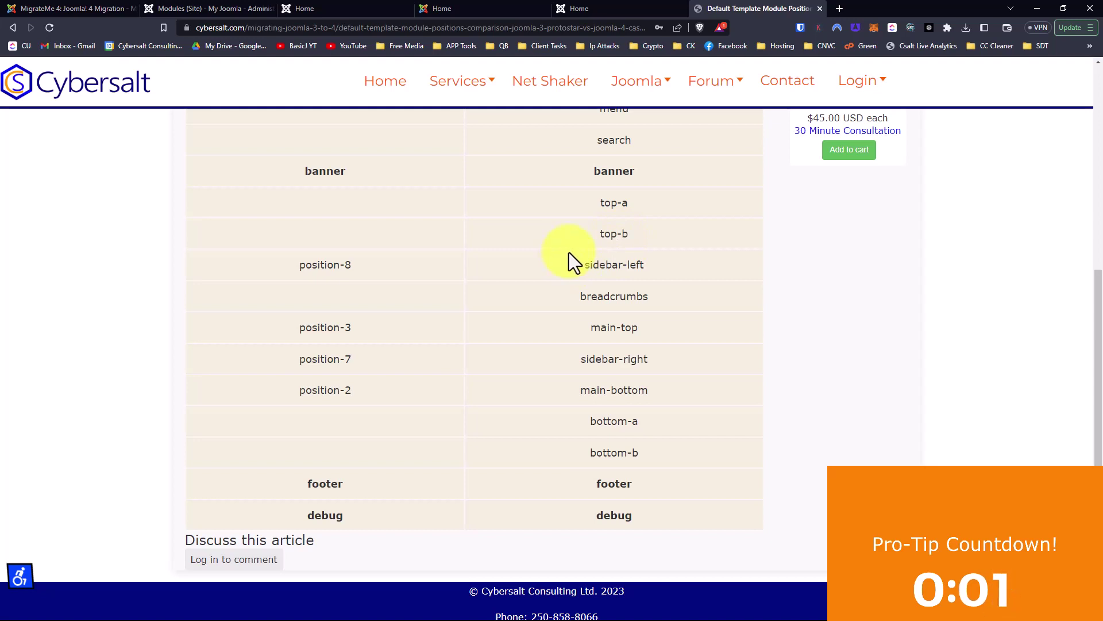
Scroll the Protostar vs Cassiopeia table again, then return to the Modules (Site) list.
scroll(575, 252, "up", 2)
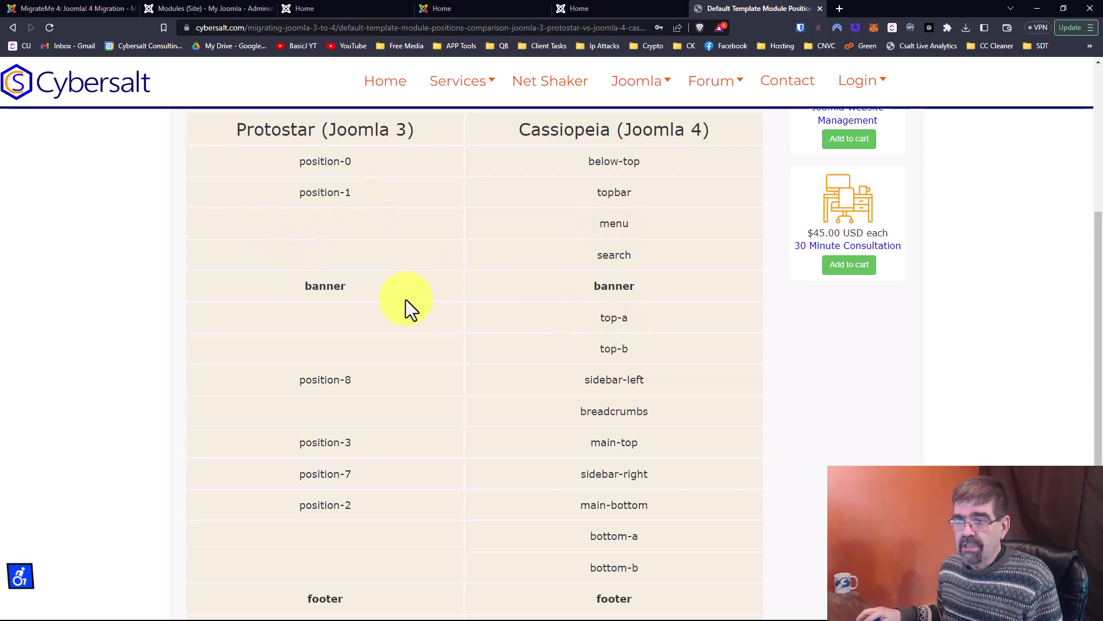
scroll(509, 317, "down", 2)
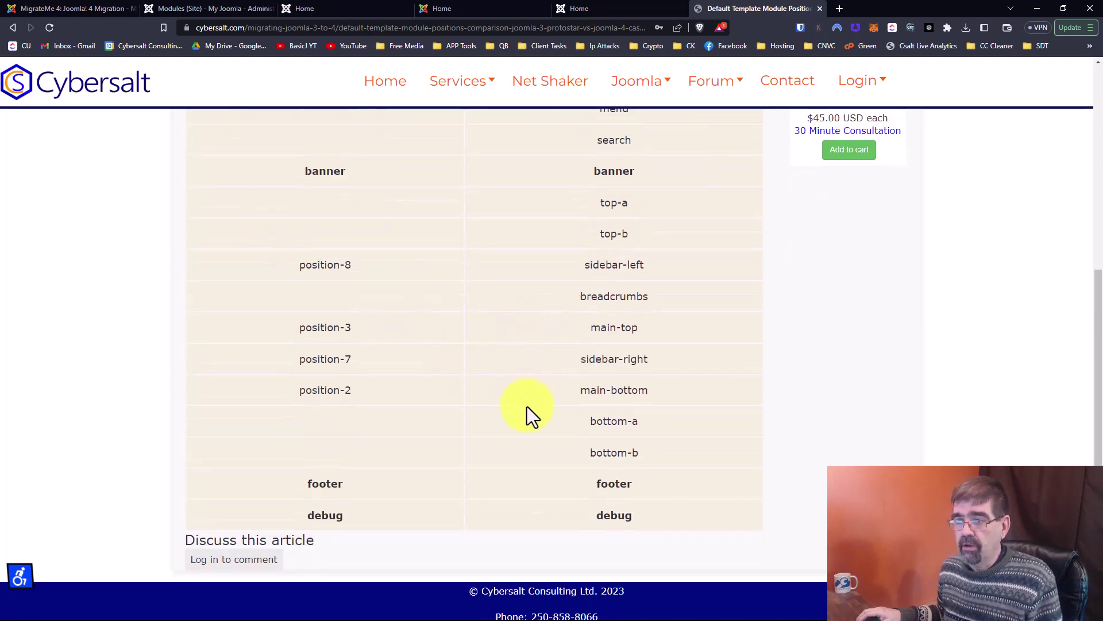
scroll(526, 406, "up", 2)
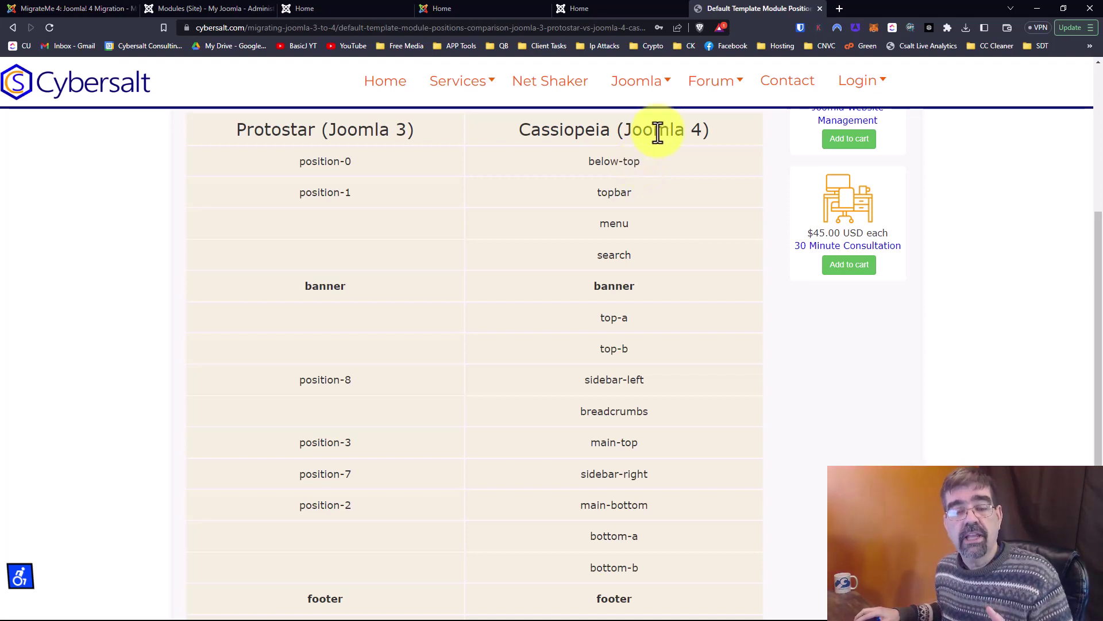
left_click(209, 9)
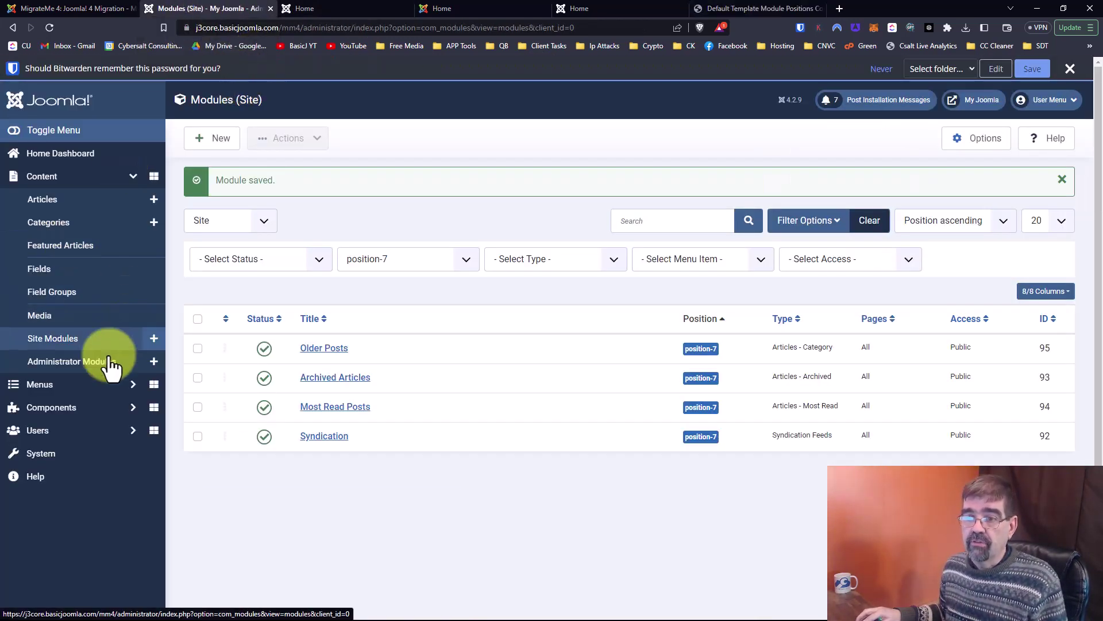
Open MigrateMe 4 from the Components menu and scroll to its How to Go Live section.
left_click(87, 409)
left_click(52, 291)
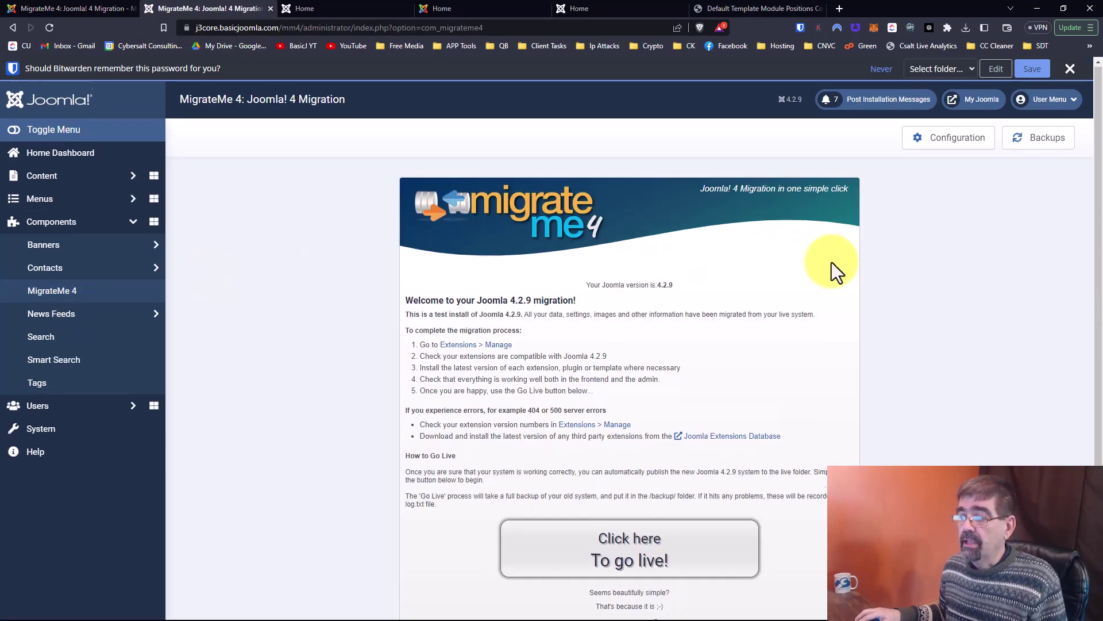
scroll(832, 265, "down", 3)
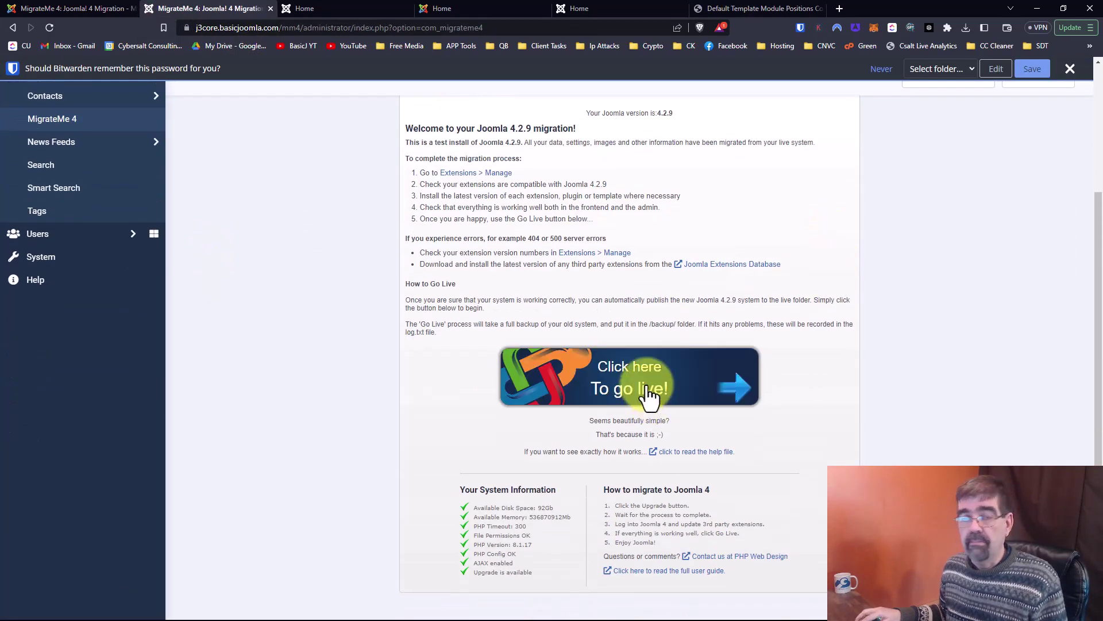